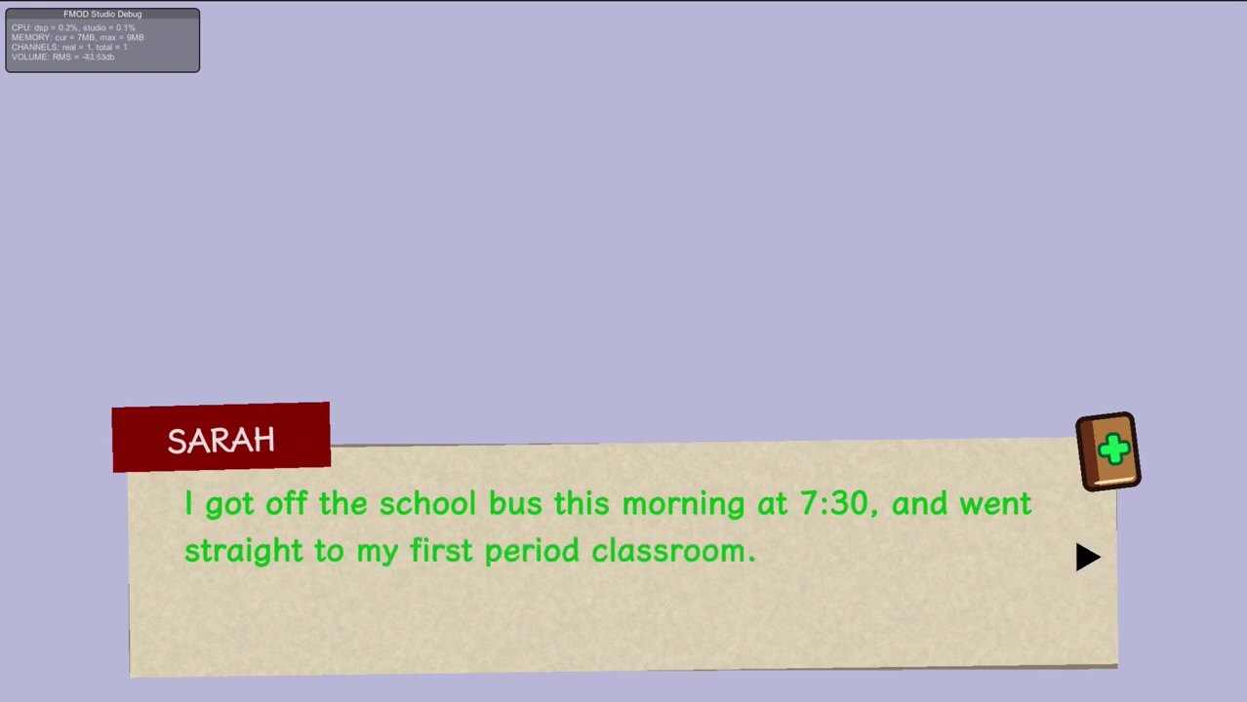
# Press Sarah on her 7:30 bus statement and follow her replies to Atticus.
pyautogui.press('Return')
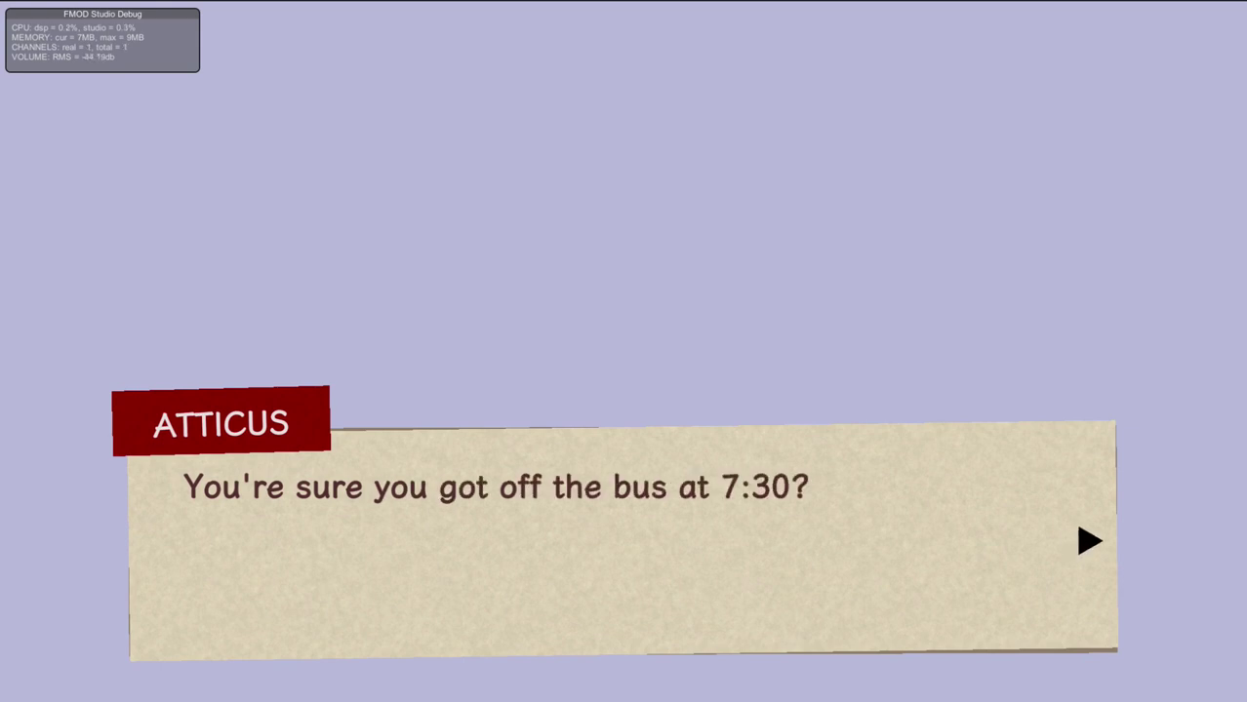
pyautogui.press('Return')
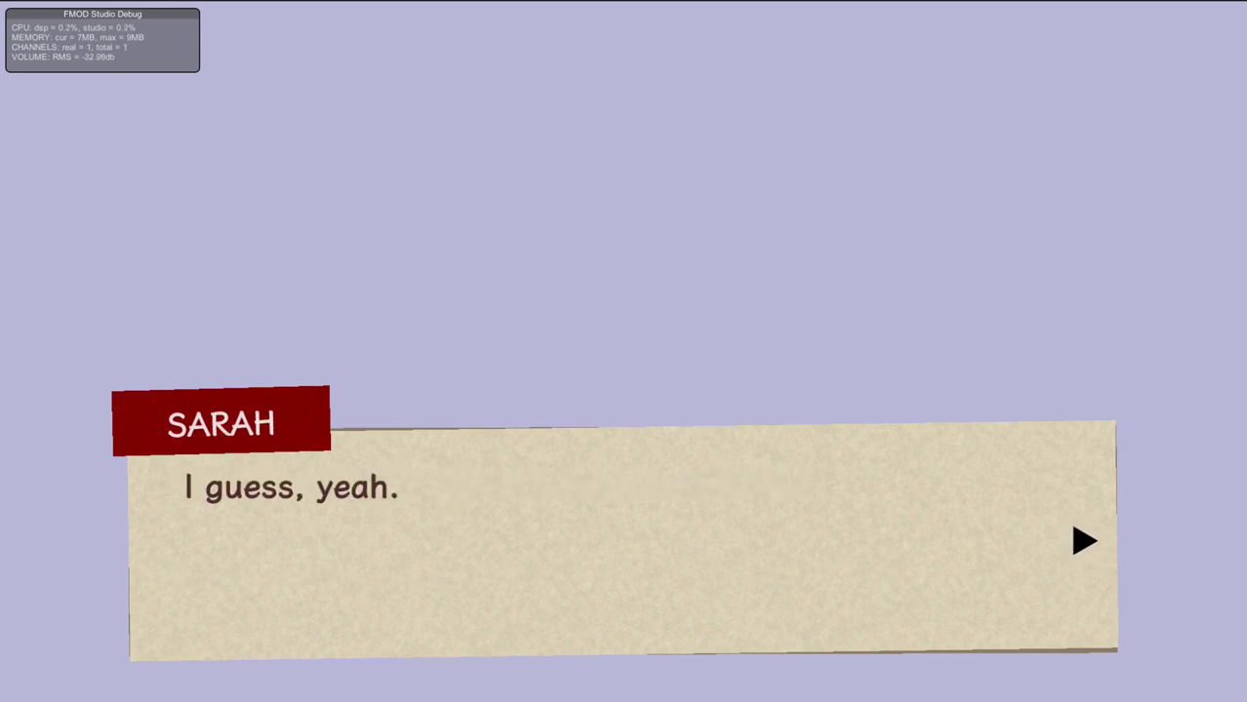
pyautogui.press('Return')
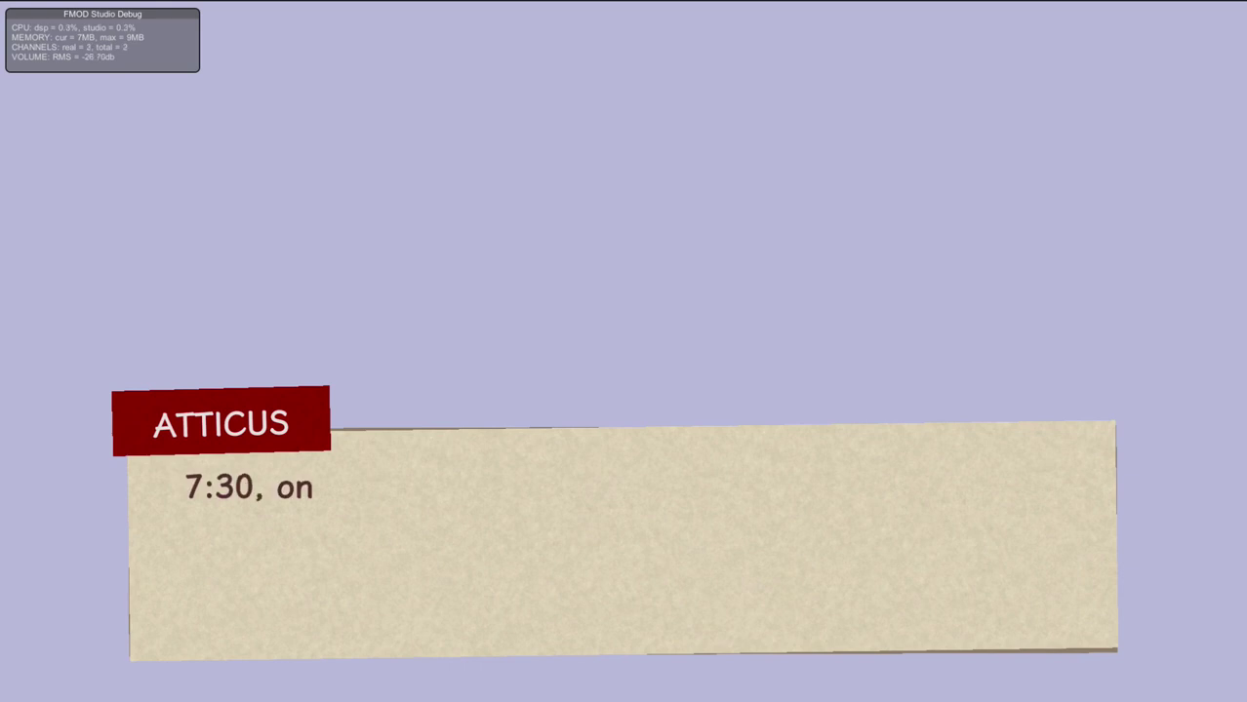
pyautogui.press('Return')
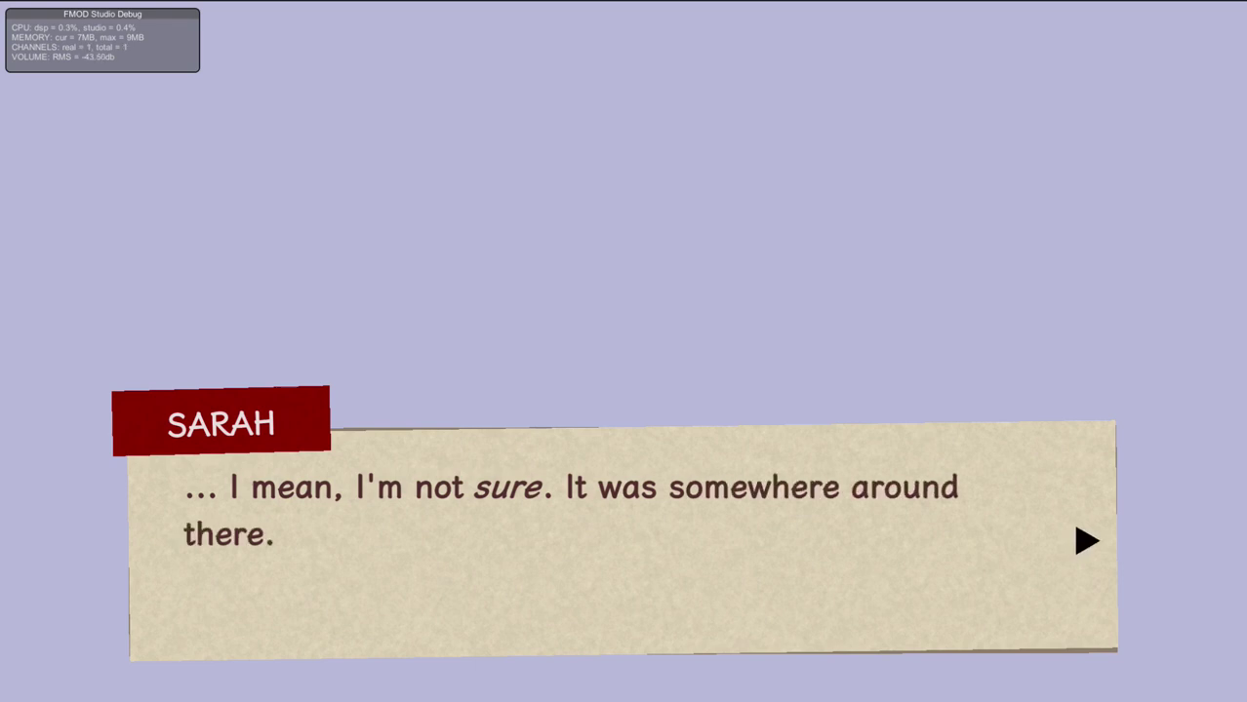
pyautogui.press('Return')
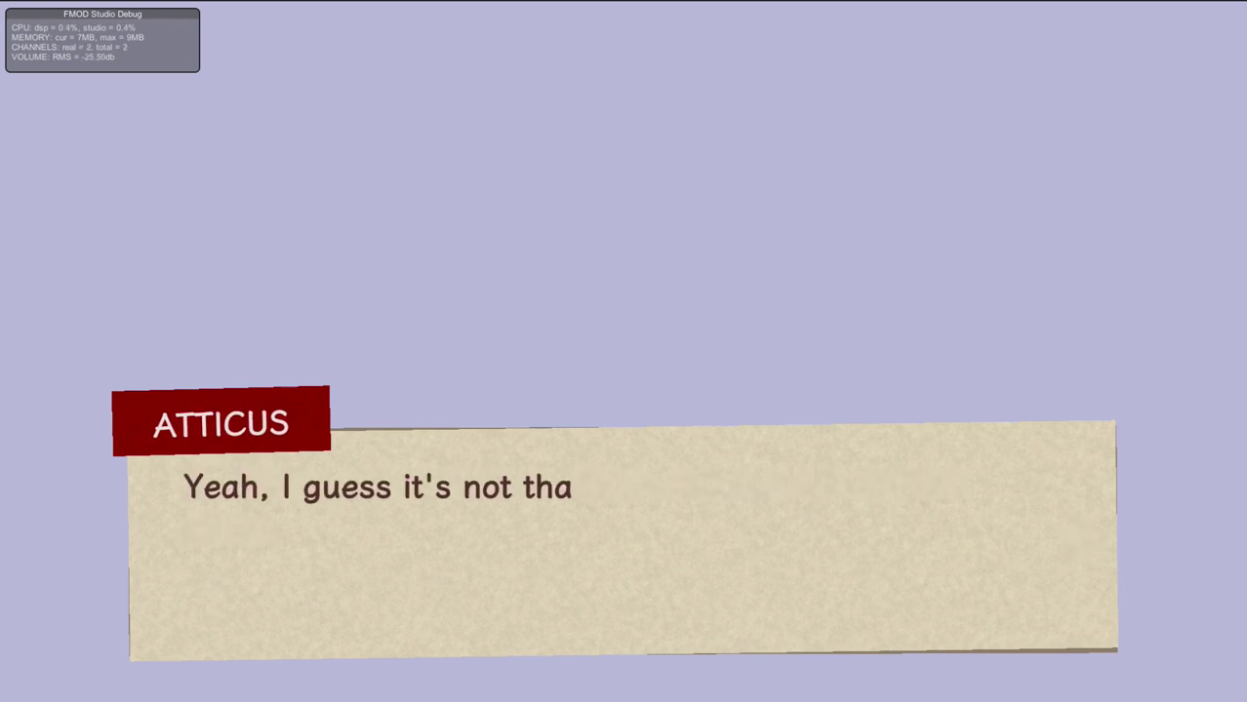
pyautogui.press('Return')
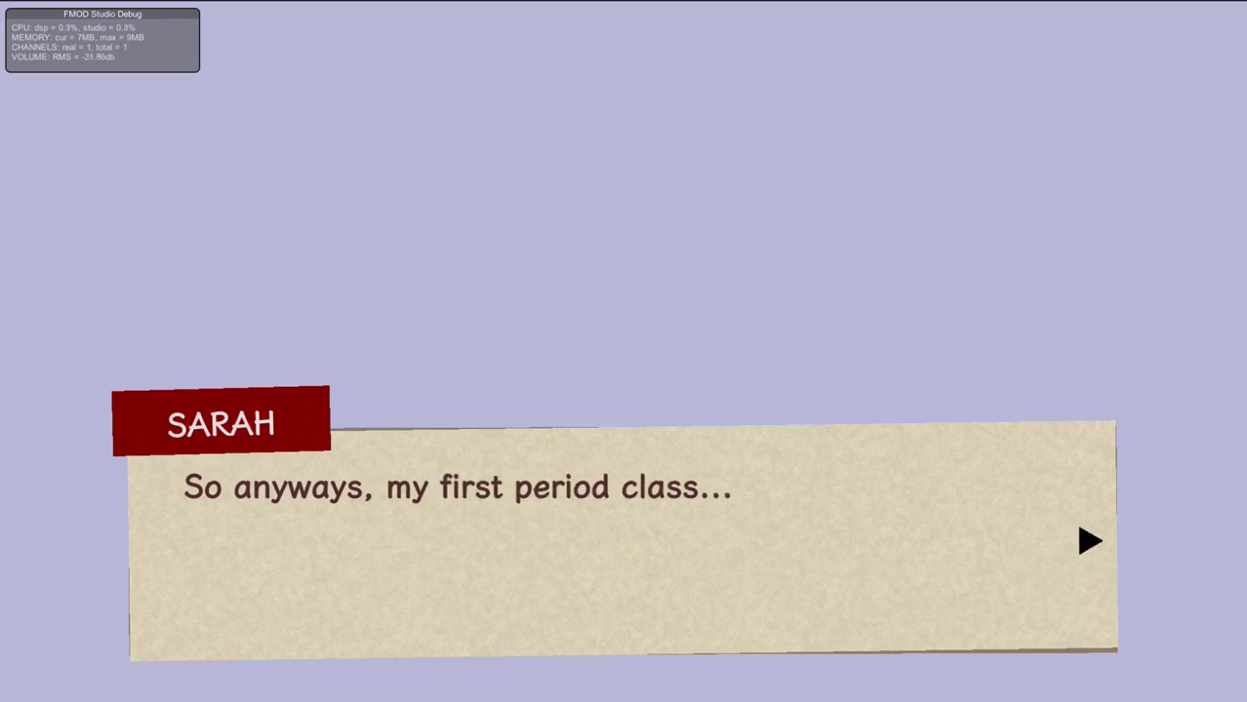
pyautogui.press('Return')
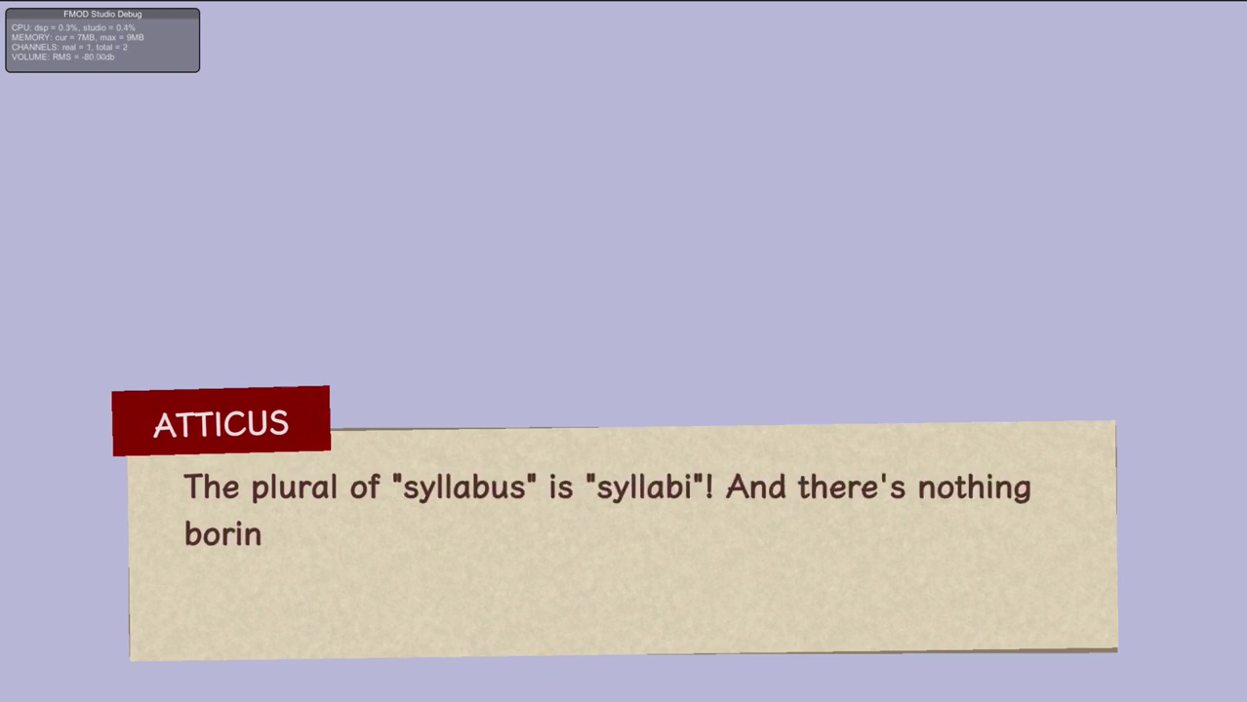
# Advance through the syllabus argument until Atticus says "Sorry. Continue, please.".
pyautogui.press('space')
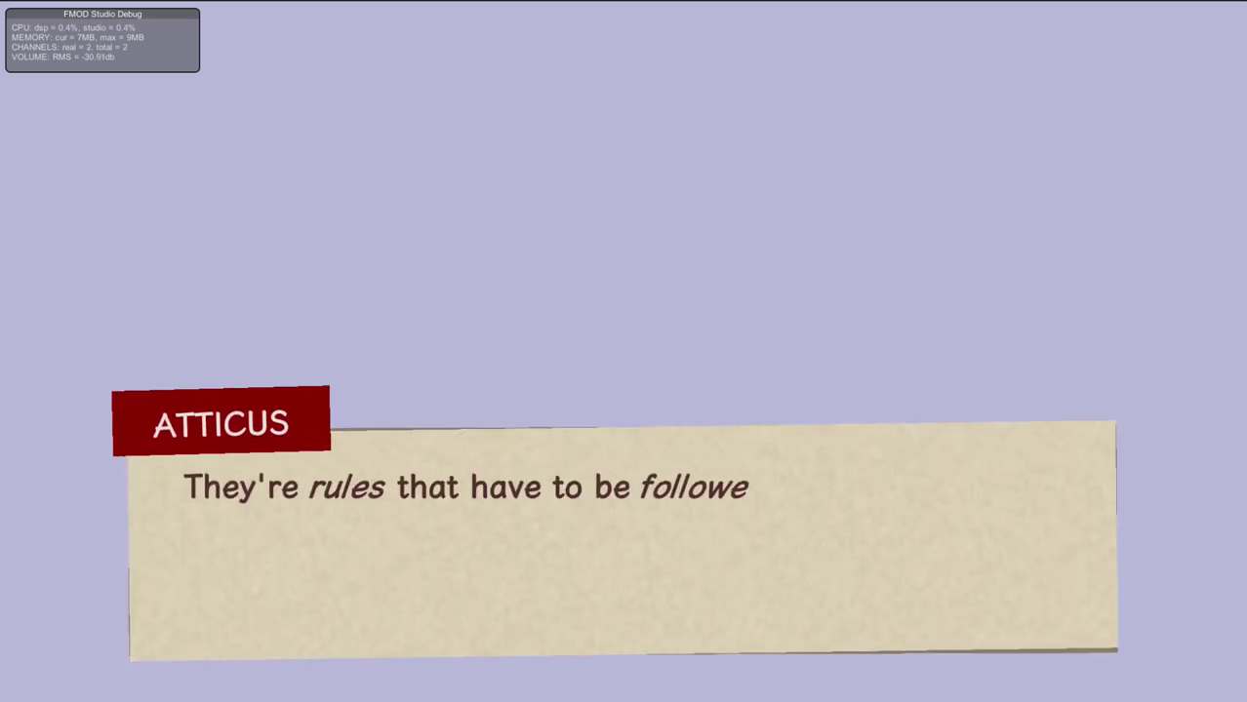
pyautogui.press('space')
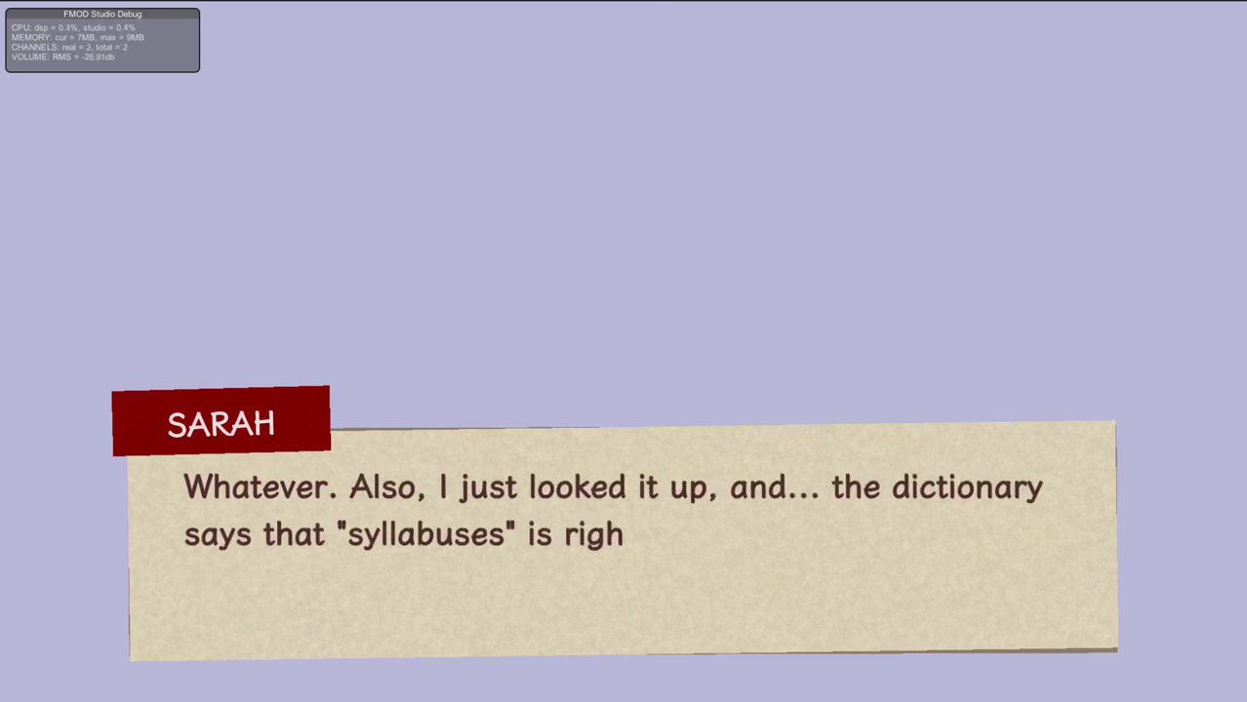
pyautogui.press('space')
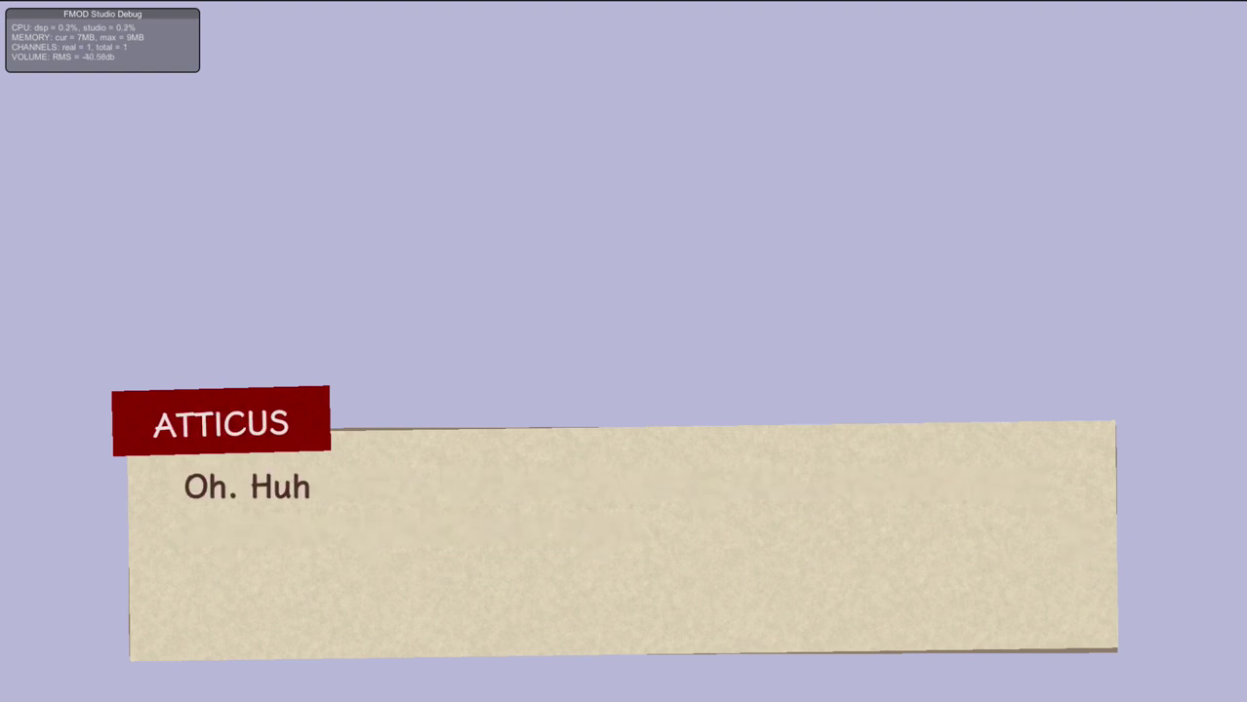
pyautogui.press('space')
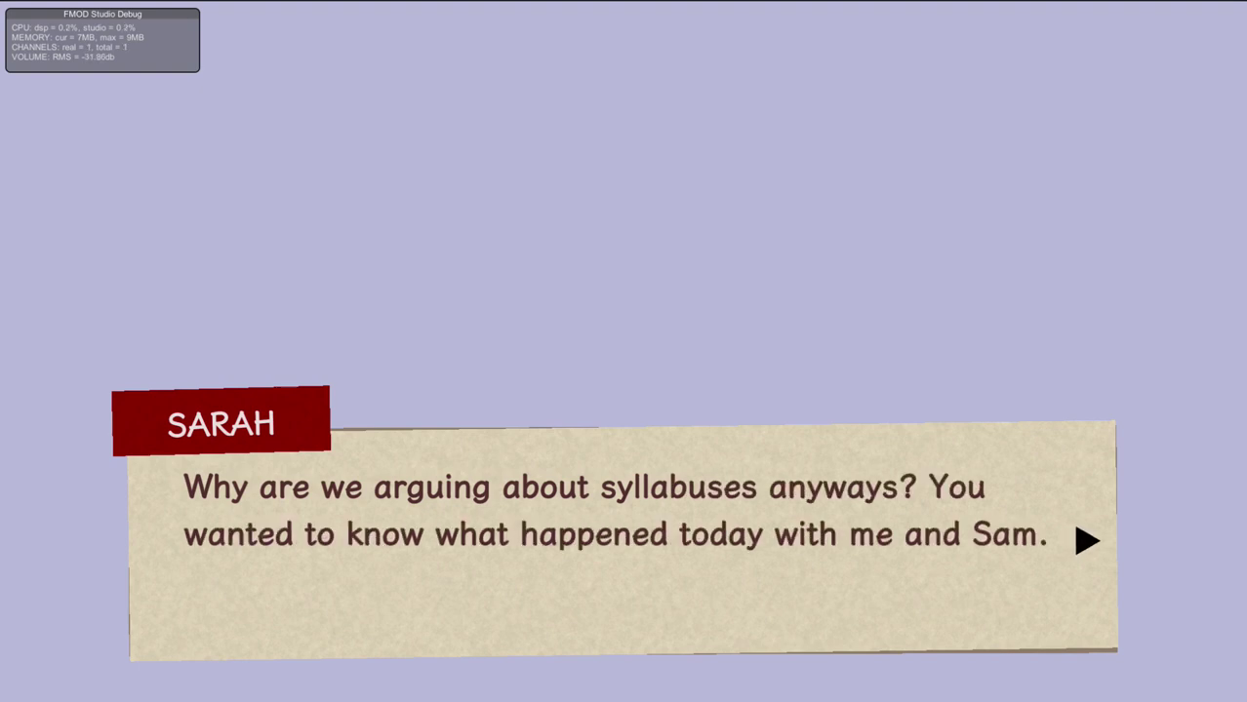
pyautogui.press('space')
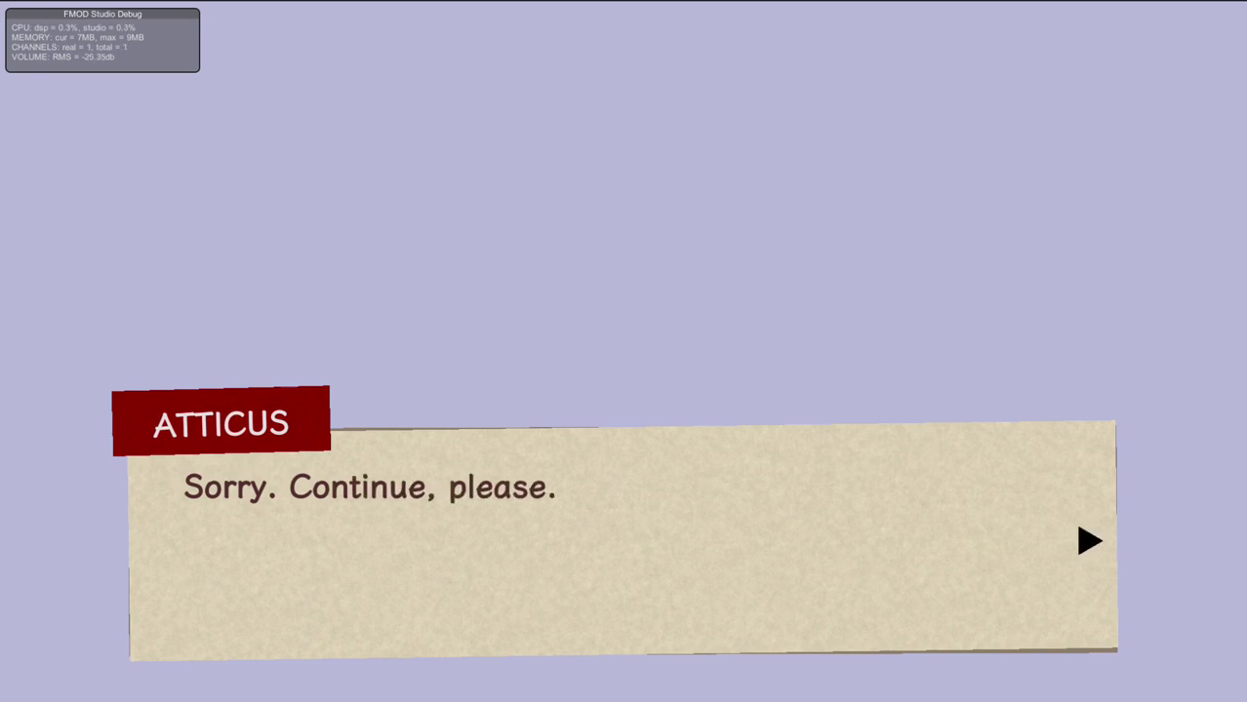
pyautogui.press('space')
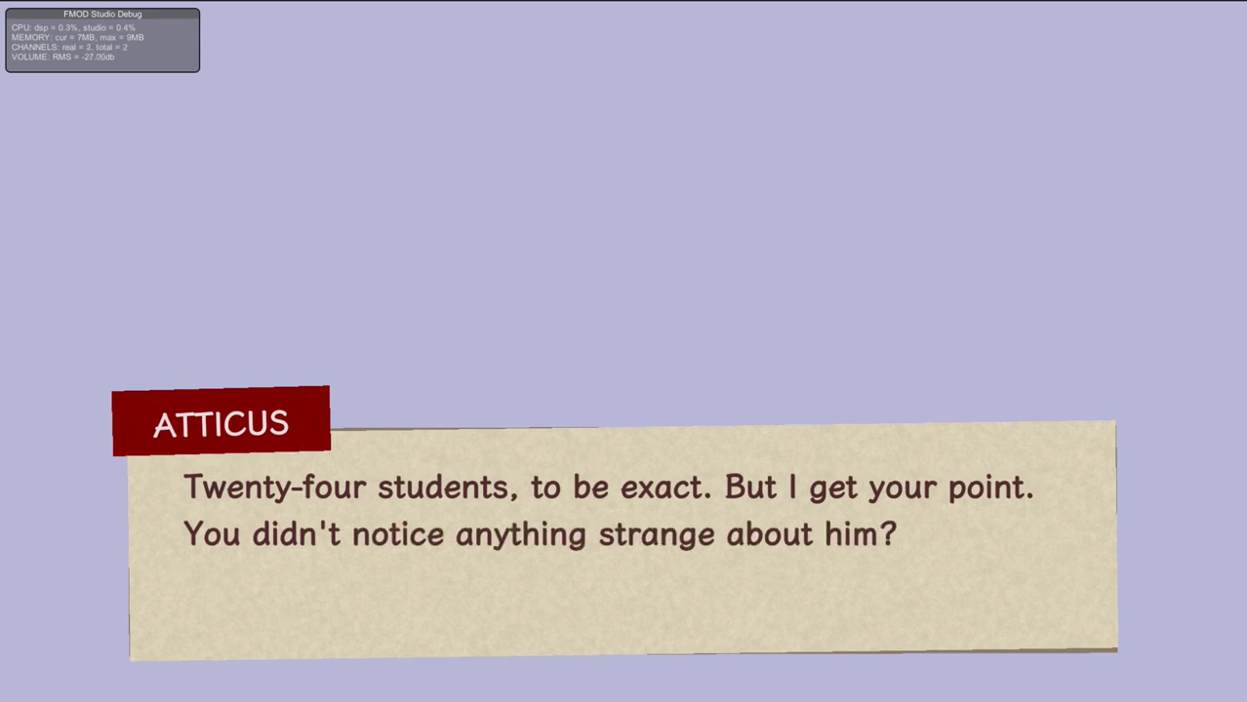
# Get past the scene change and the talk about Sam, then press the lunch bell statement.
pyautogui.press('space')
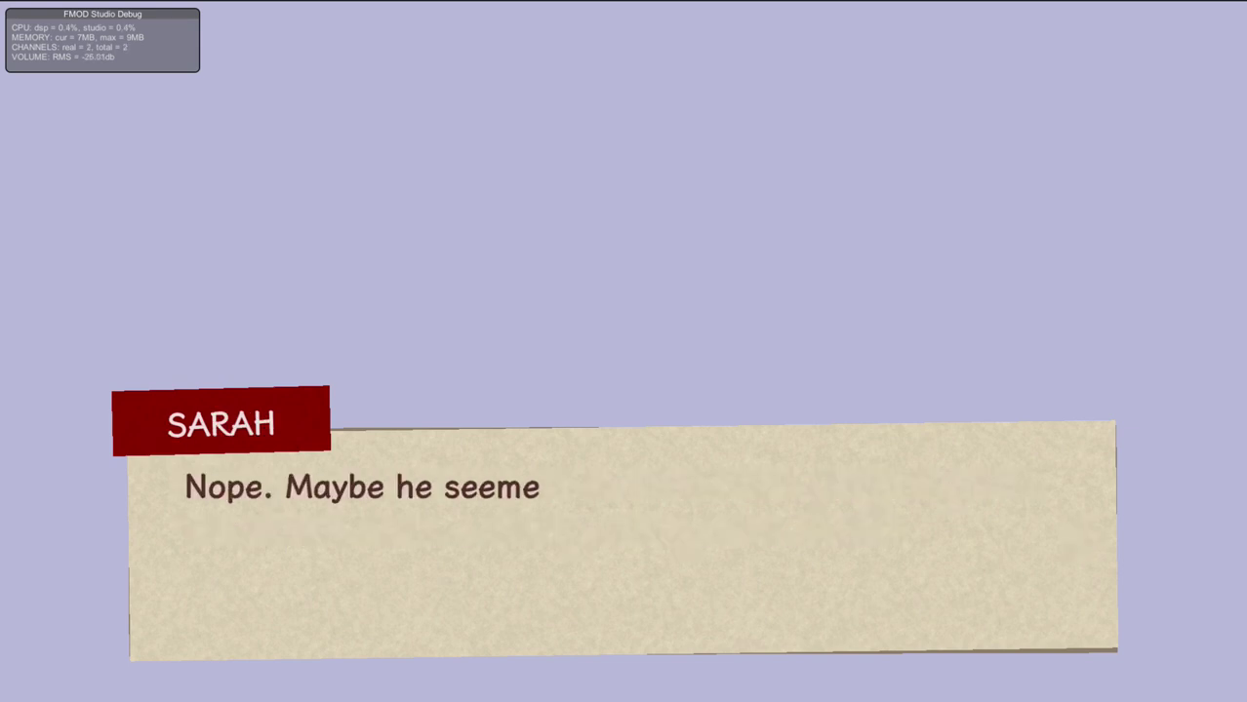
pyautogui.press('space')
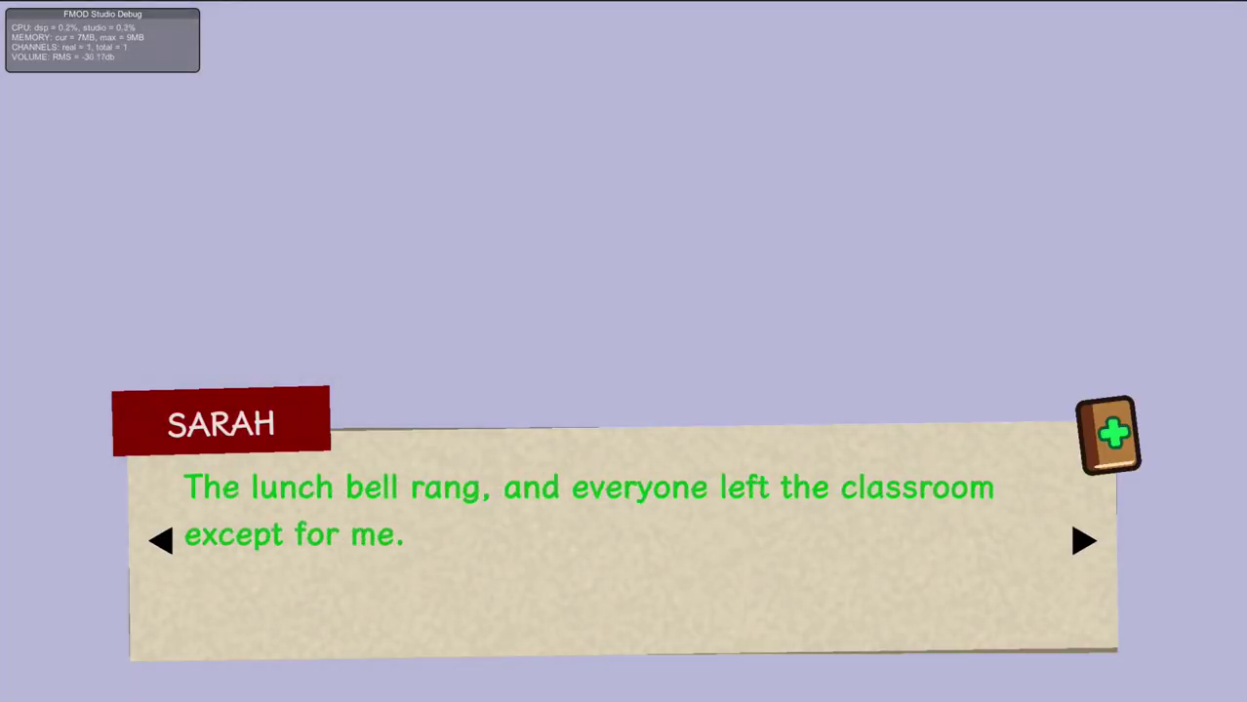
pyautogui.press('Return')
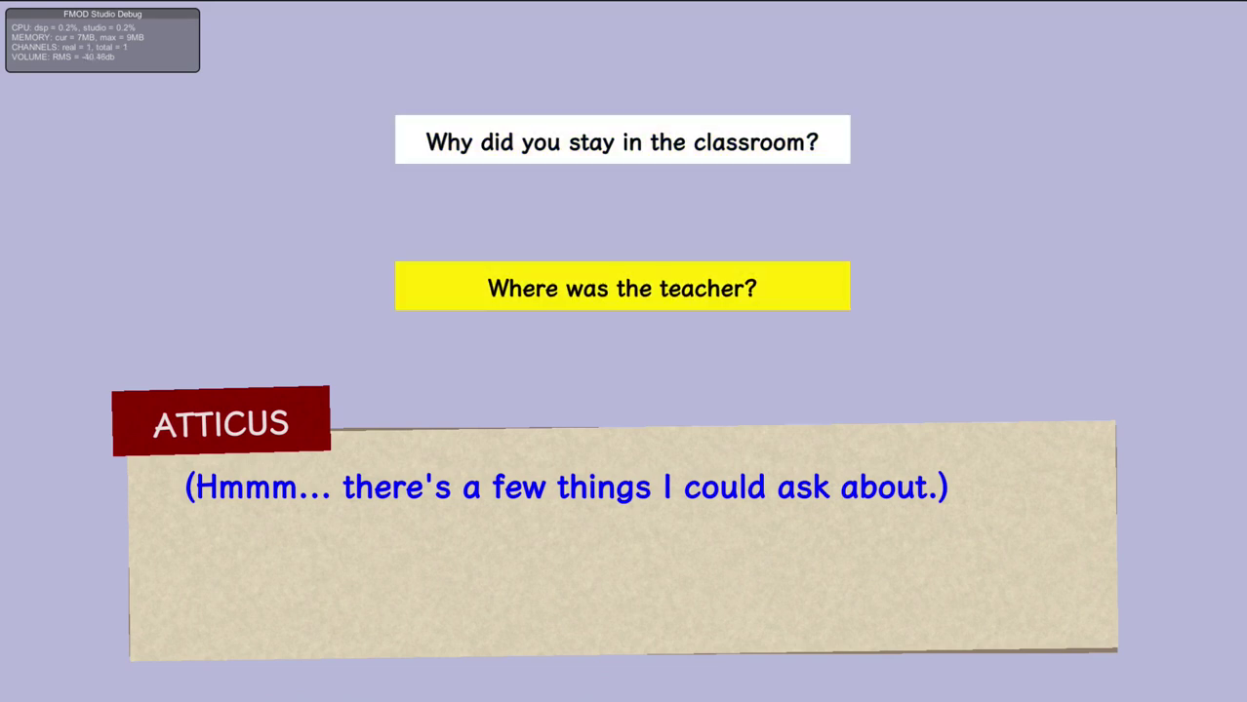
pyautogui.press('Up')
pyautogui.press('Down')
# Ask "Where was the teacher?" and hear Sarah say he left for the bathroom.
pyautogui.press('Return')
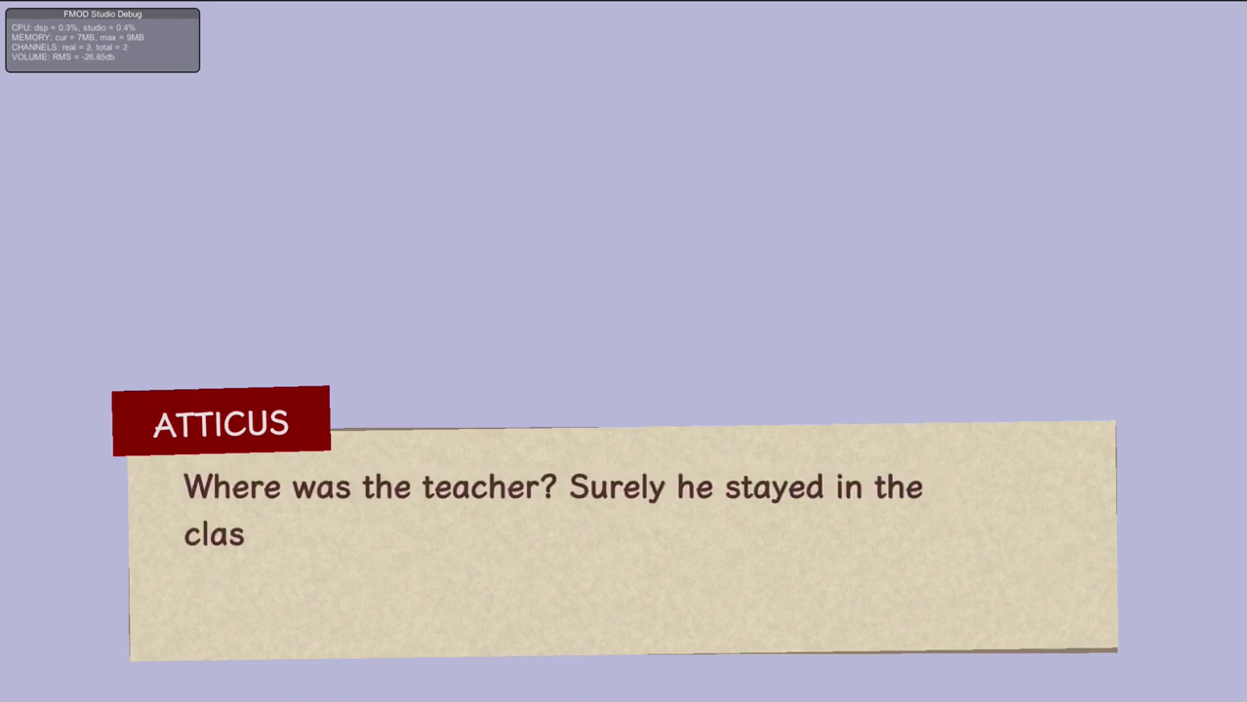
pyautogui.press('Return')
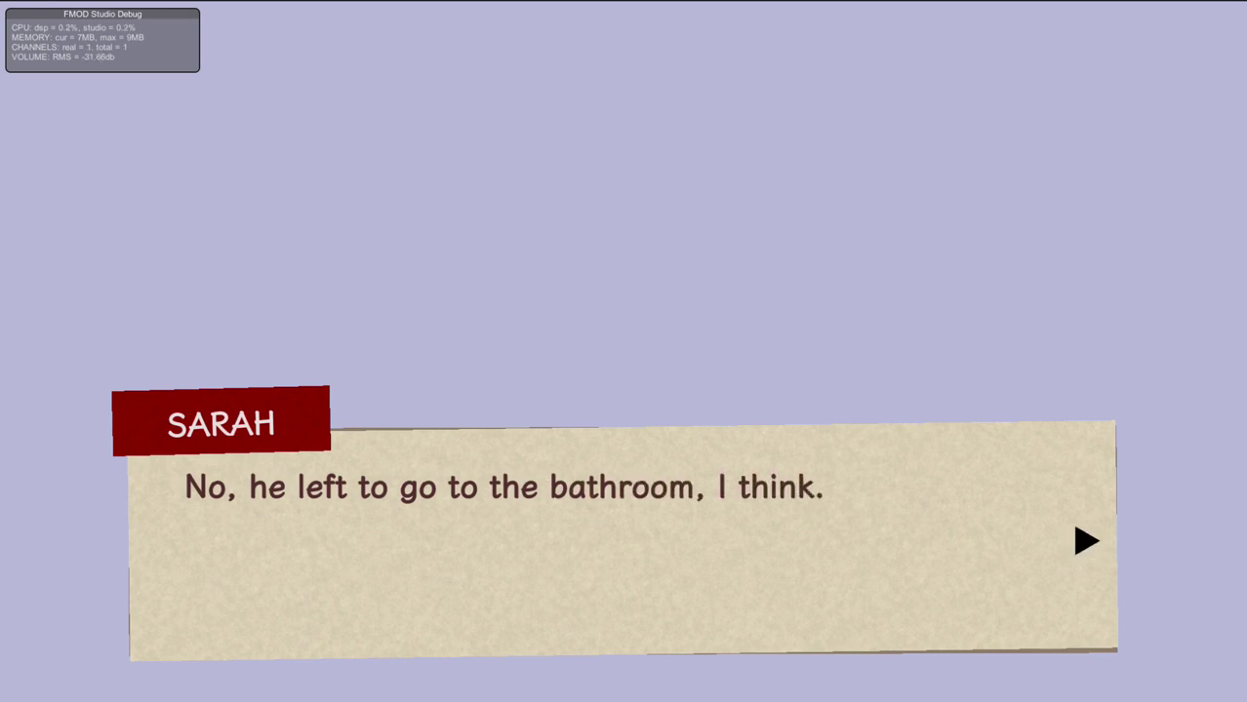
pyautogui.press('Return')
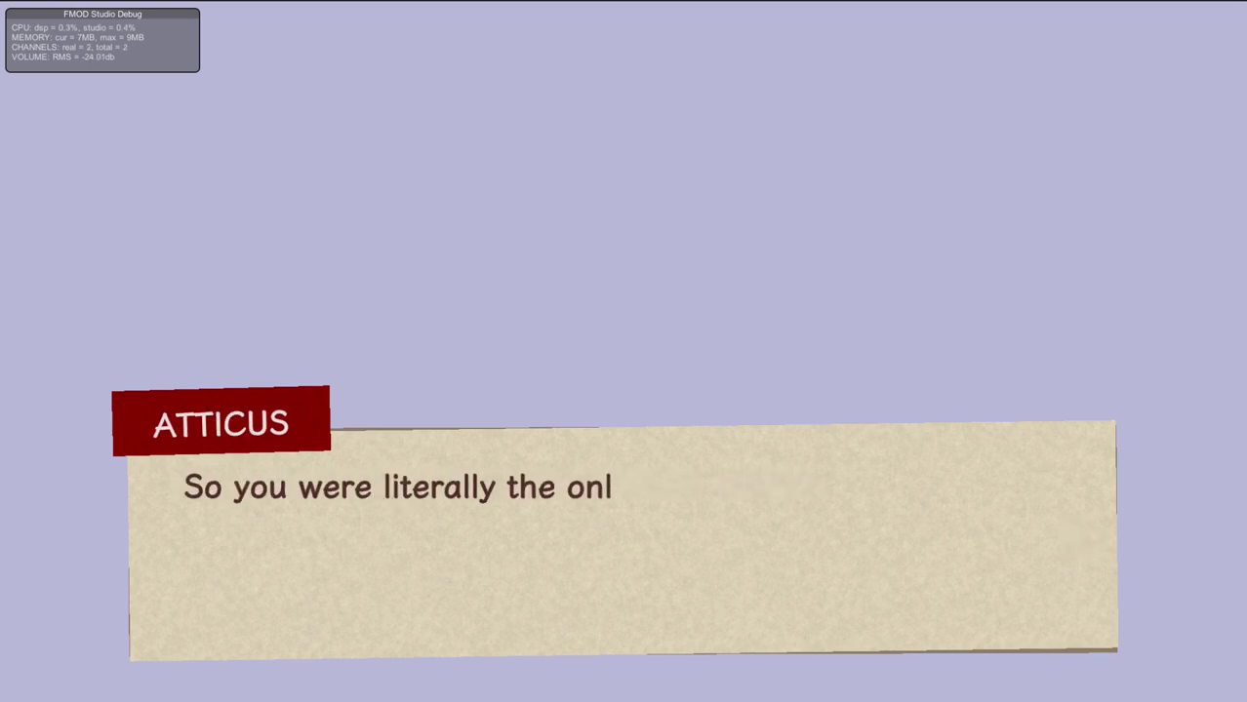
pyautogui.press('Return')
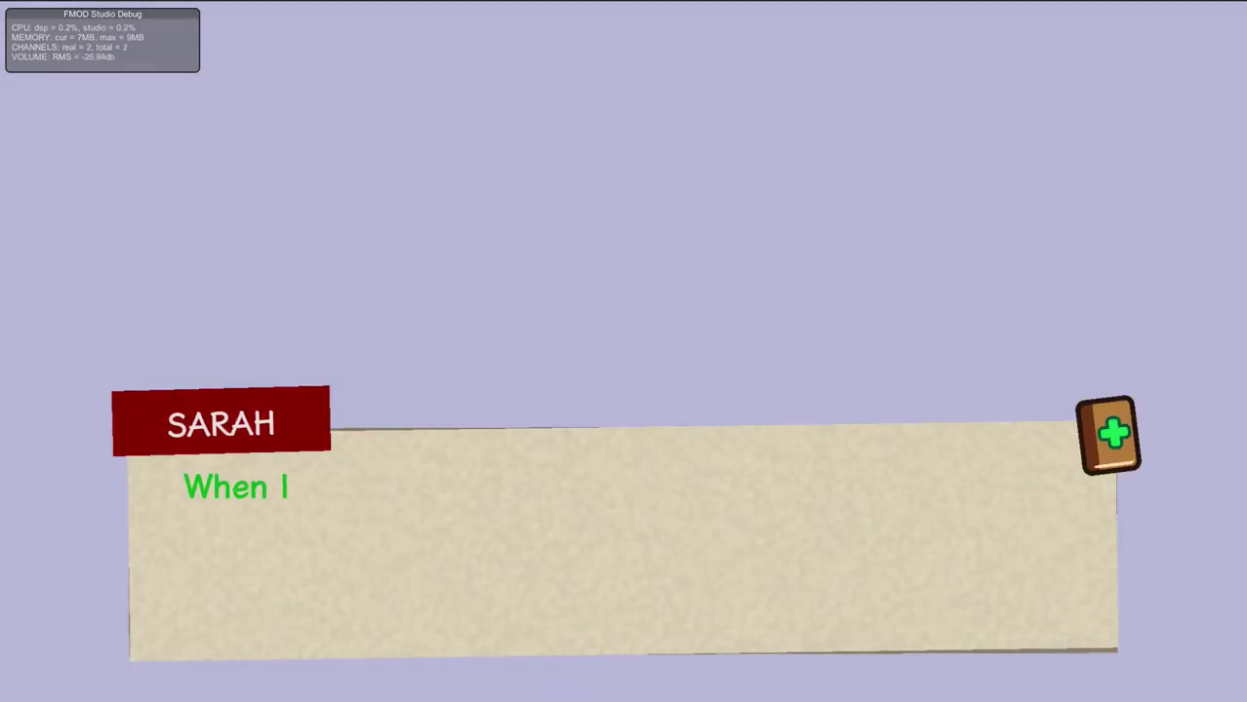
# Press the lunch bell statement again and re-ask "Where was the teacher?".
pyautogui.press('Return')
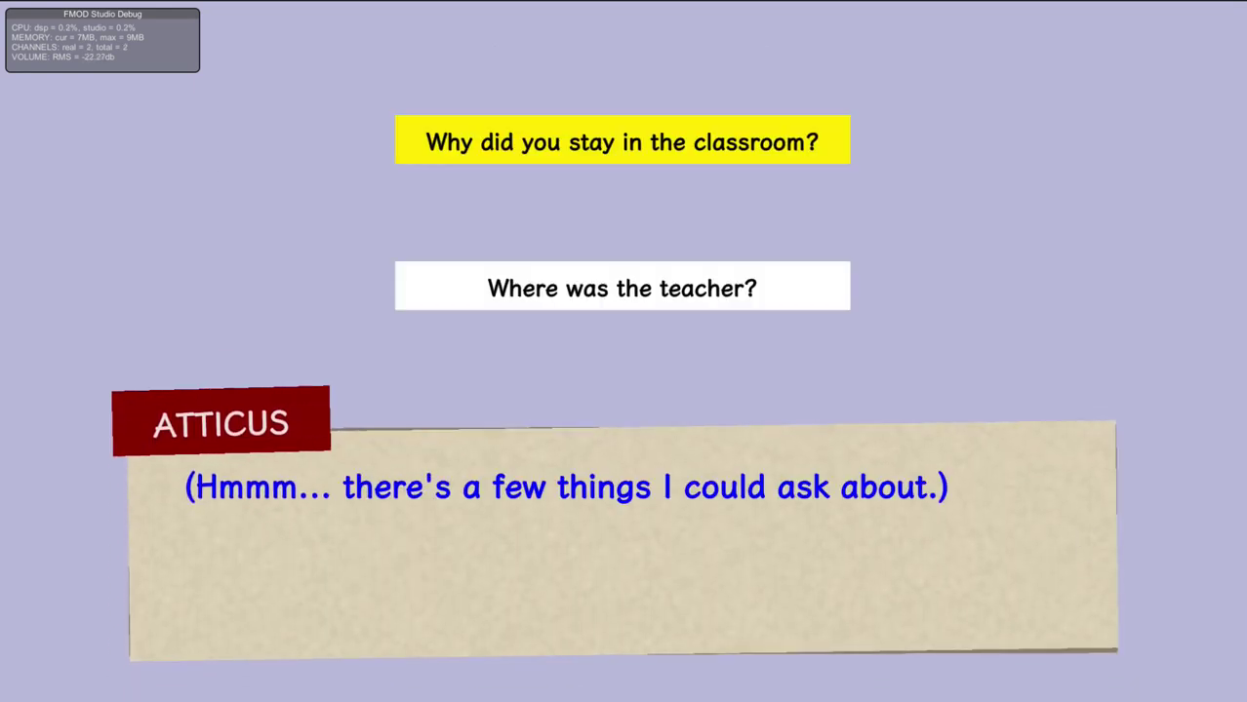
pyautogui.press('Down')
pyautogui.press('Return')
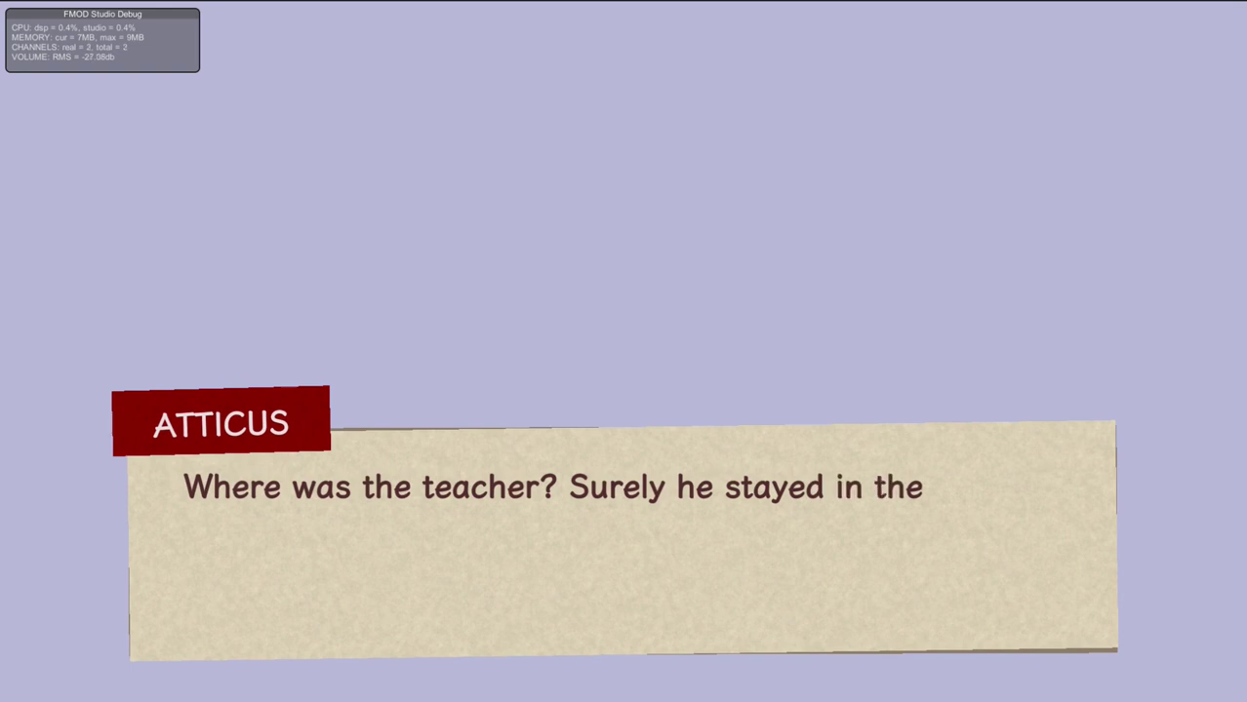
pyautogui.press('Return')
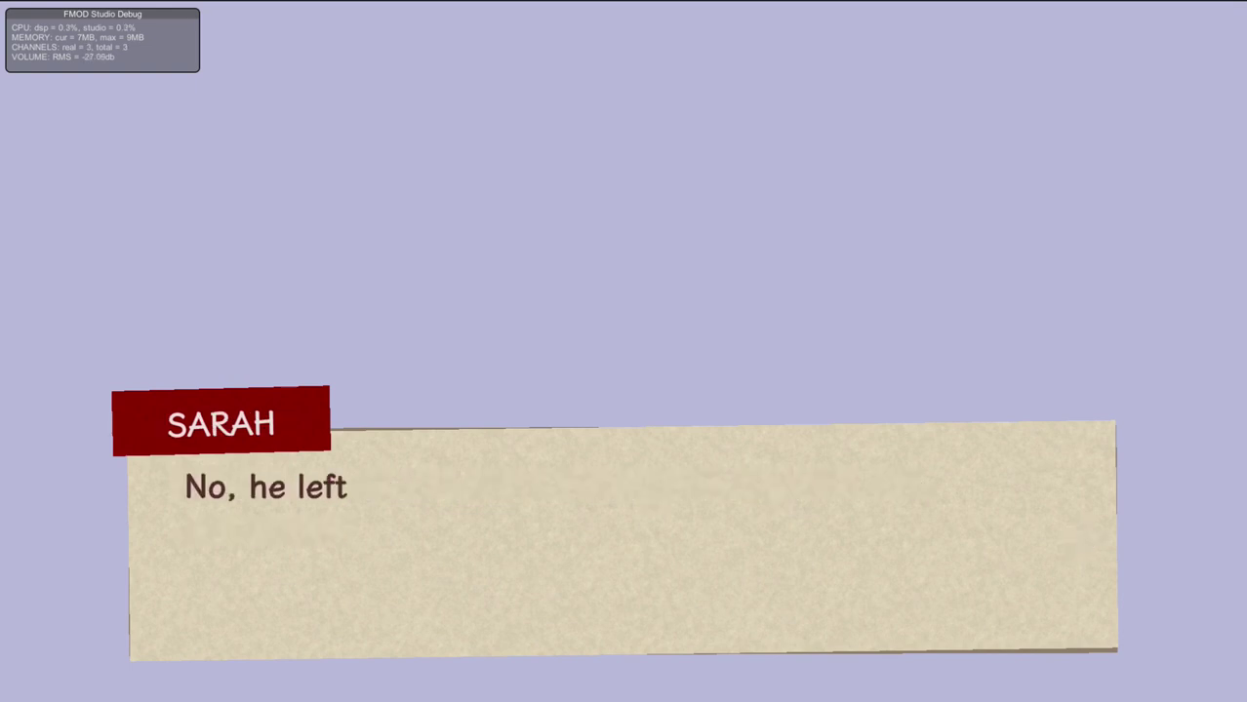
pyautogui.press('Return')
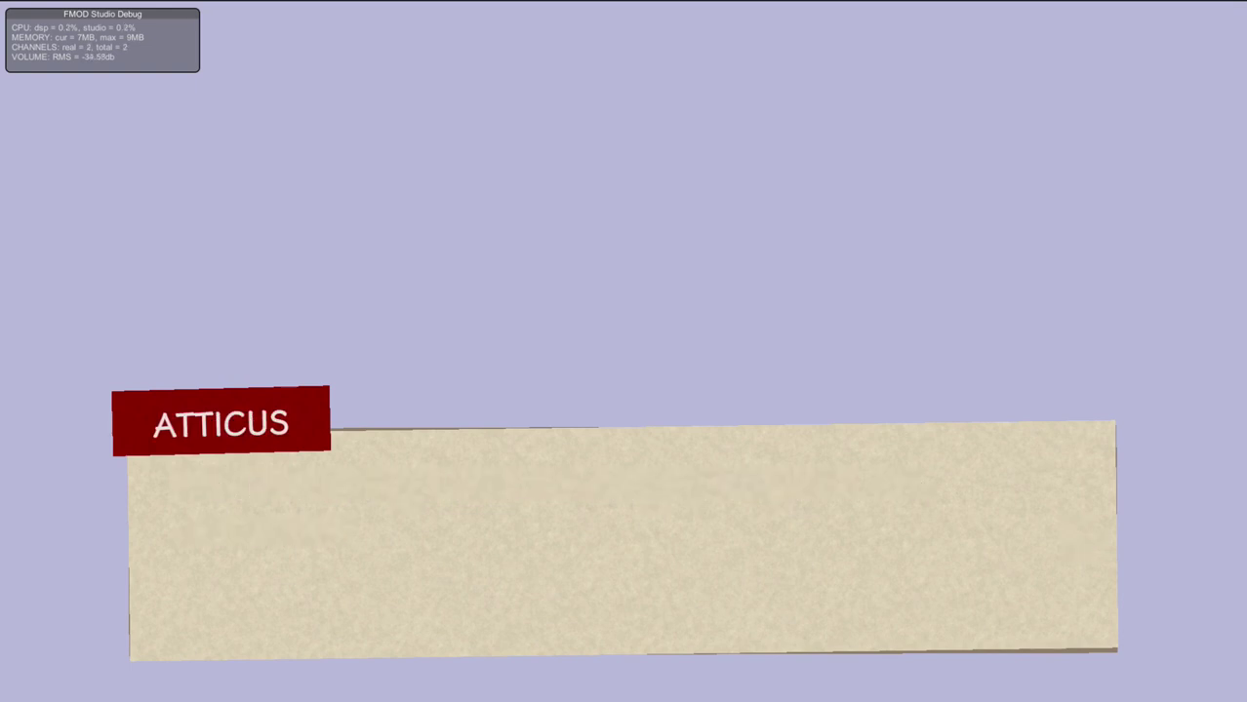
pyautogui.press('Return')
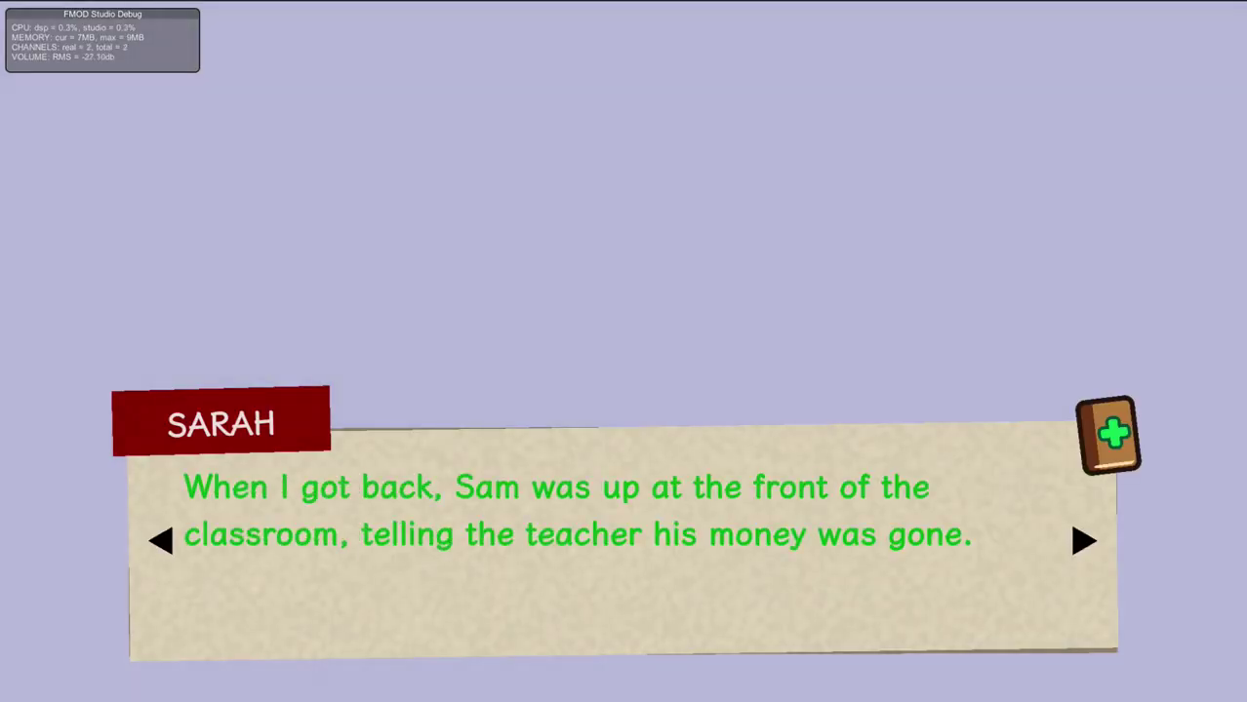
# Cycle the testimony back to Sarah's 7:30 bus statement and bring up the evidence notebook.
pyautogui.press('Return')
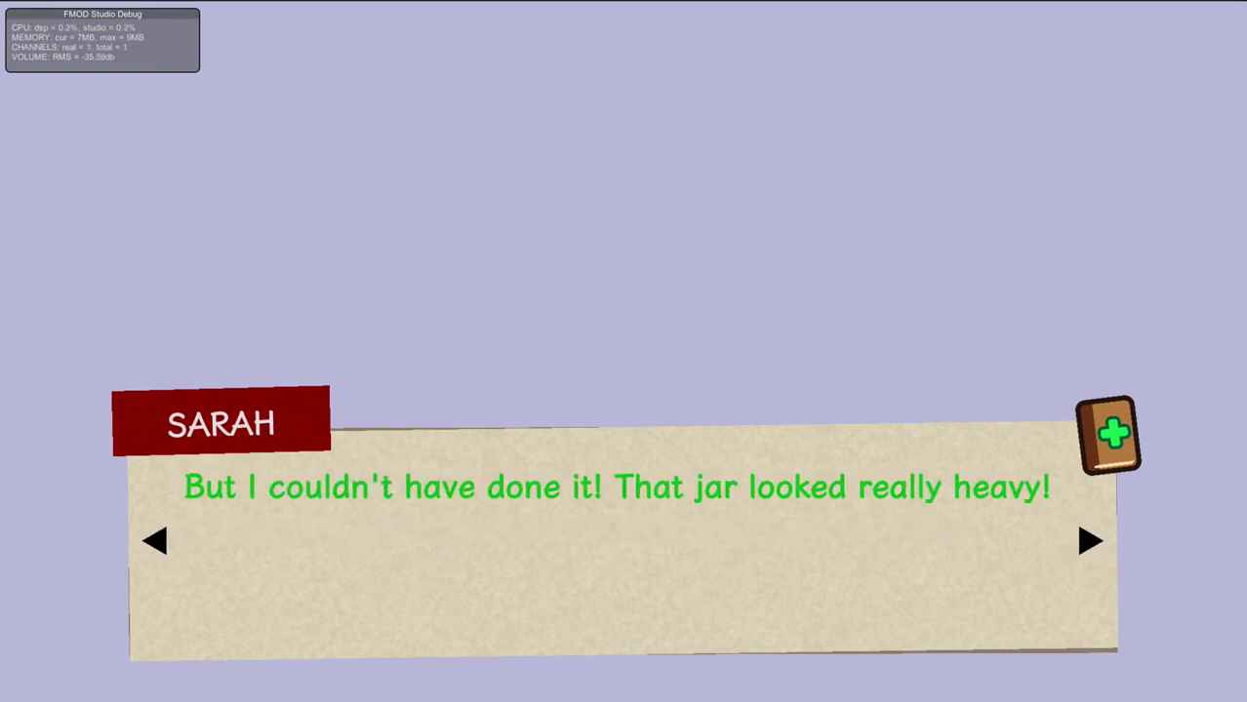
pyautogui.press('Return')
pyautogui.press('Return')
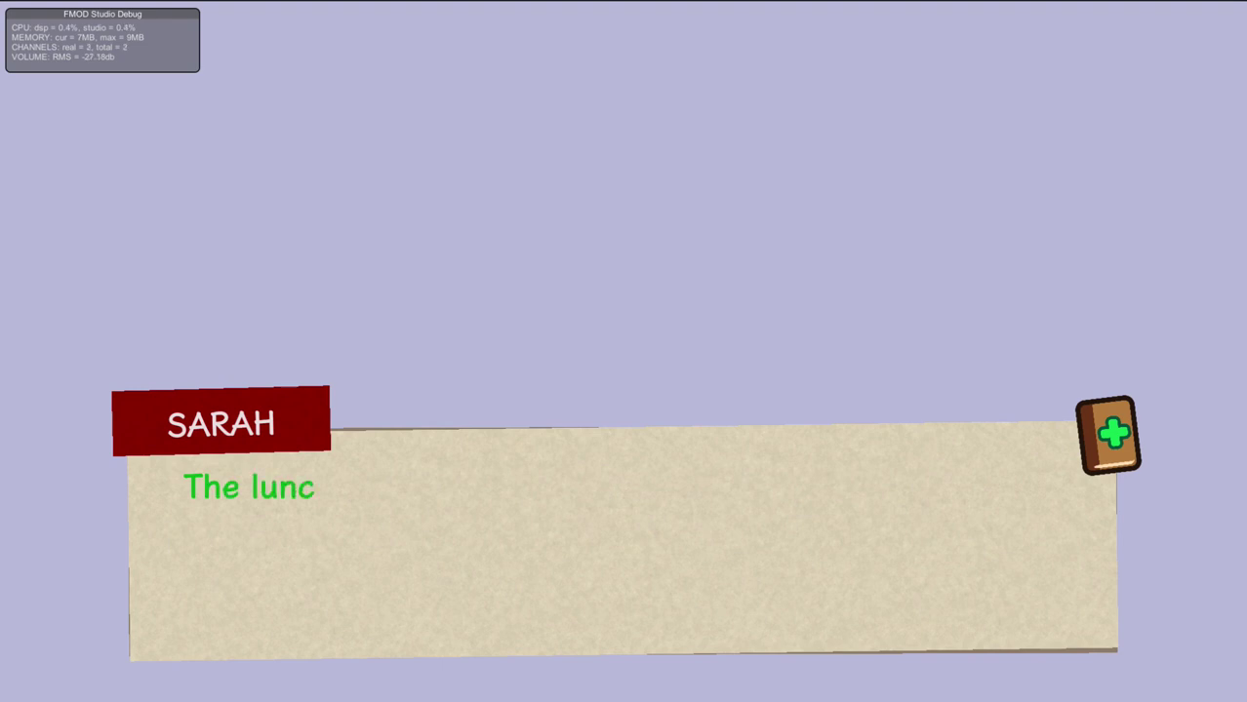
pyautogui.press('Return')
pyautogui.press('Return')
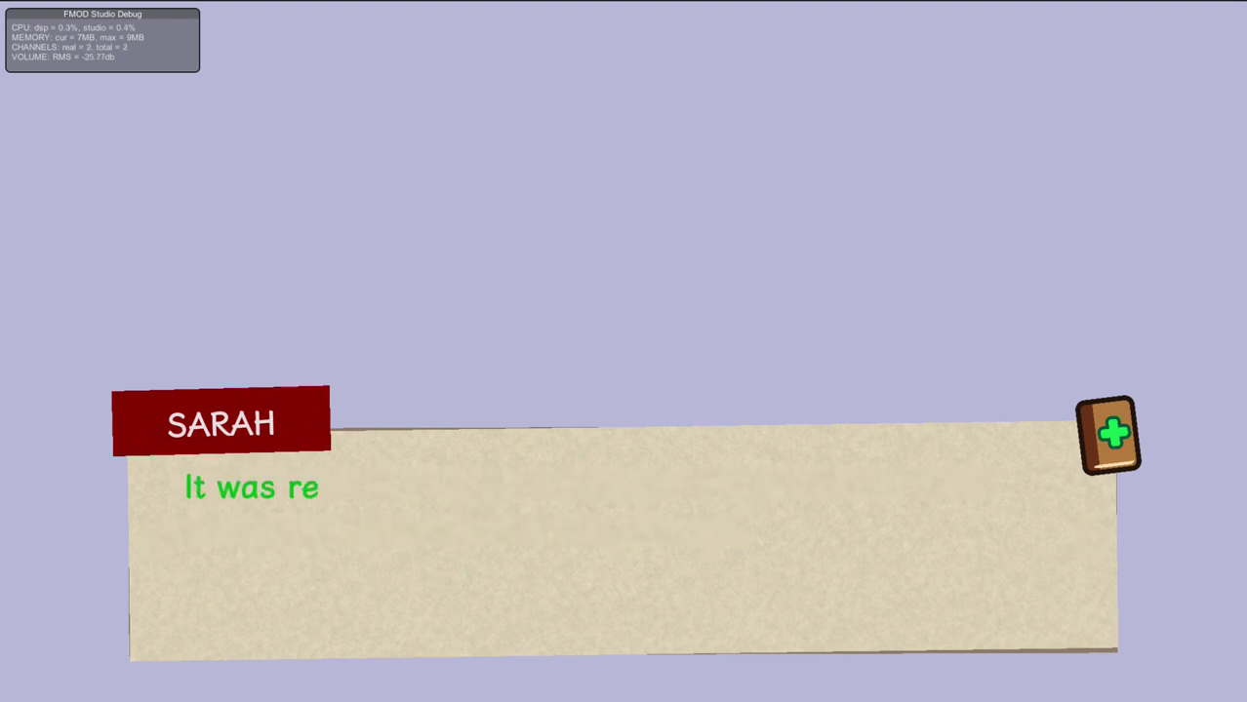
pyautogui.press('Return')
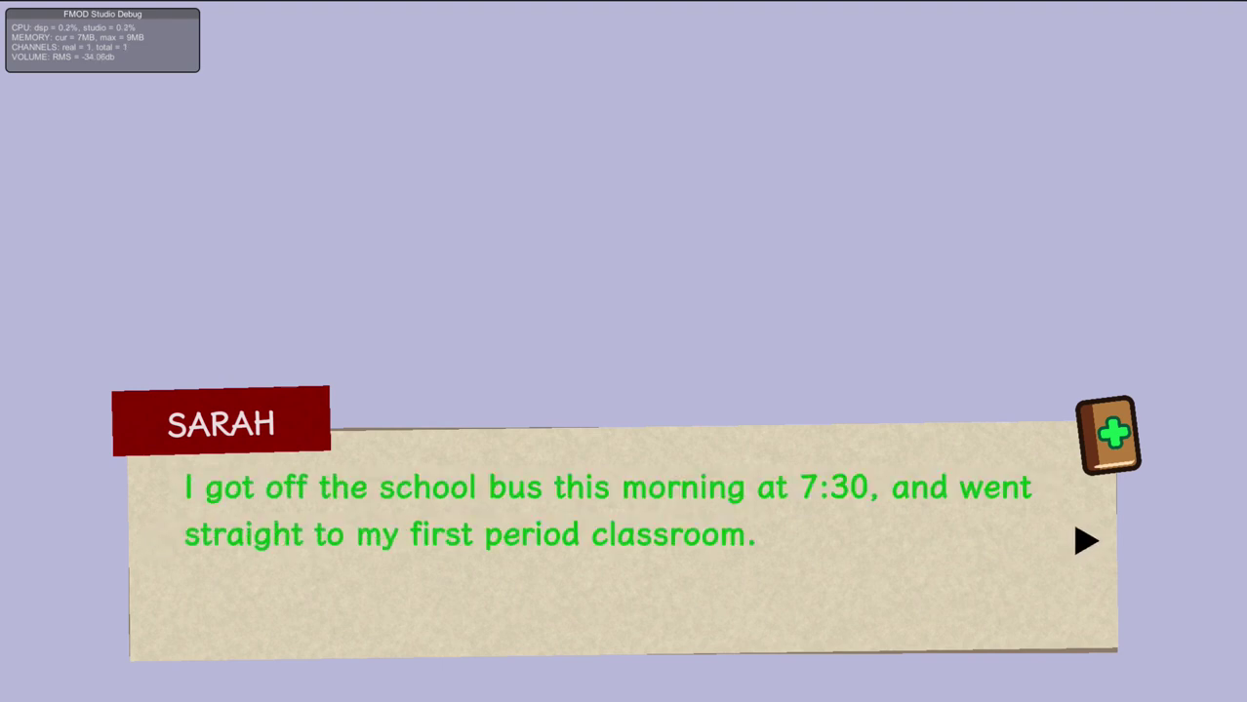
pyautogui.press('Tab')
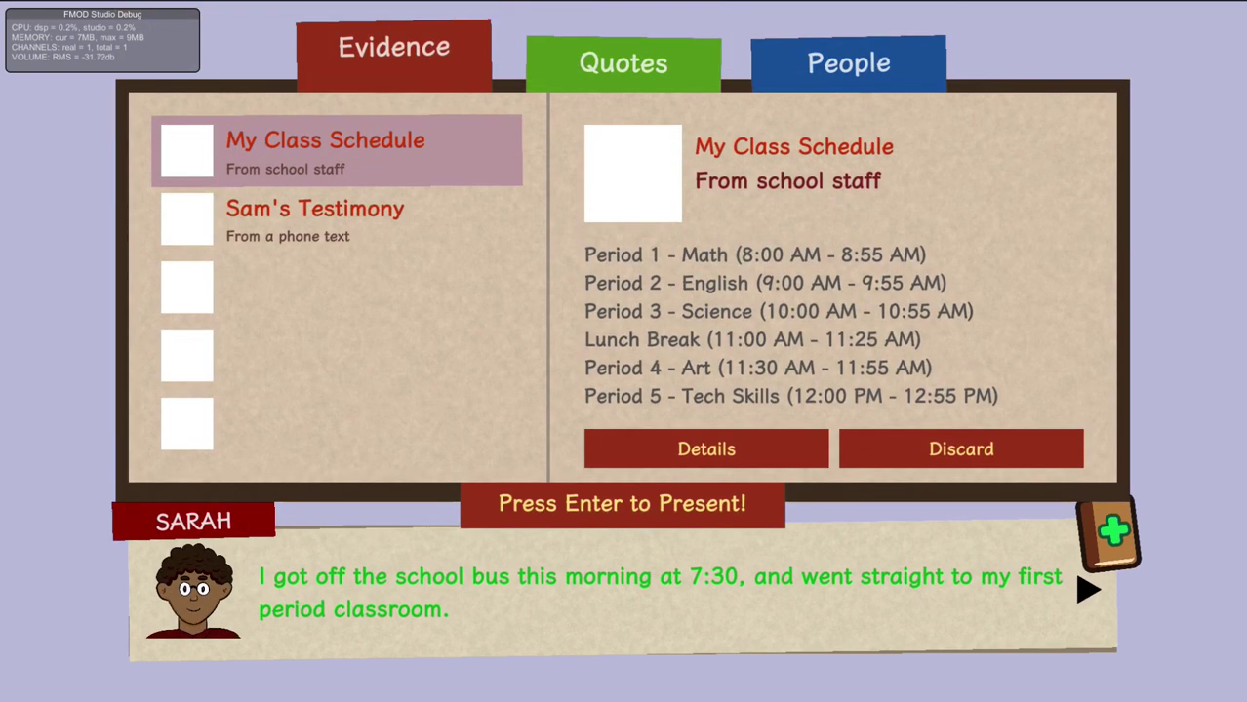
# Present My Class Schedule against Sarah's first-period claim.
pyautogui.press('Down')
pyautogui.press('Up')
pyautogui.press('Down')
pyautogui.press('Up')
pyautogui.press('Return')
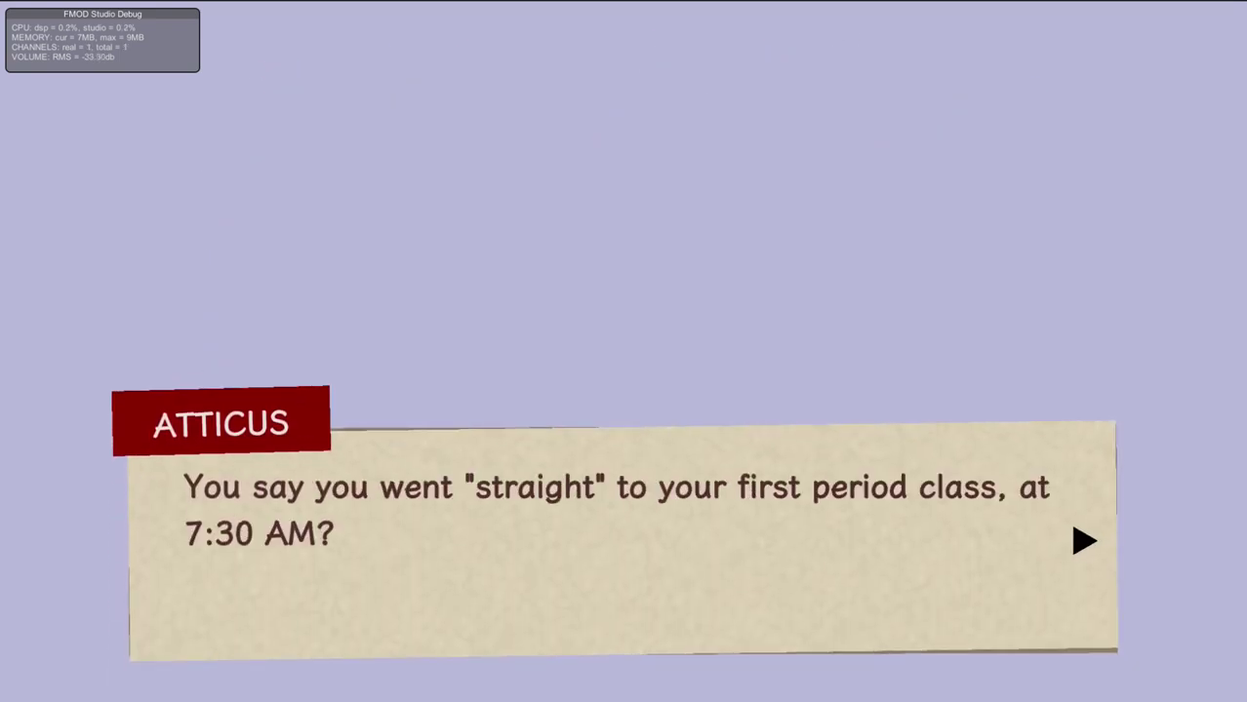
# Follow Atticus questioning Sarah's first period until he plans tomorrow morning's action.
pyautogui.press('Return')
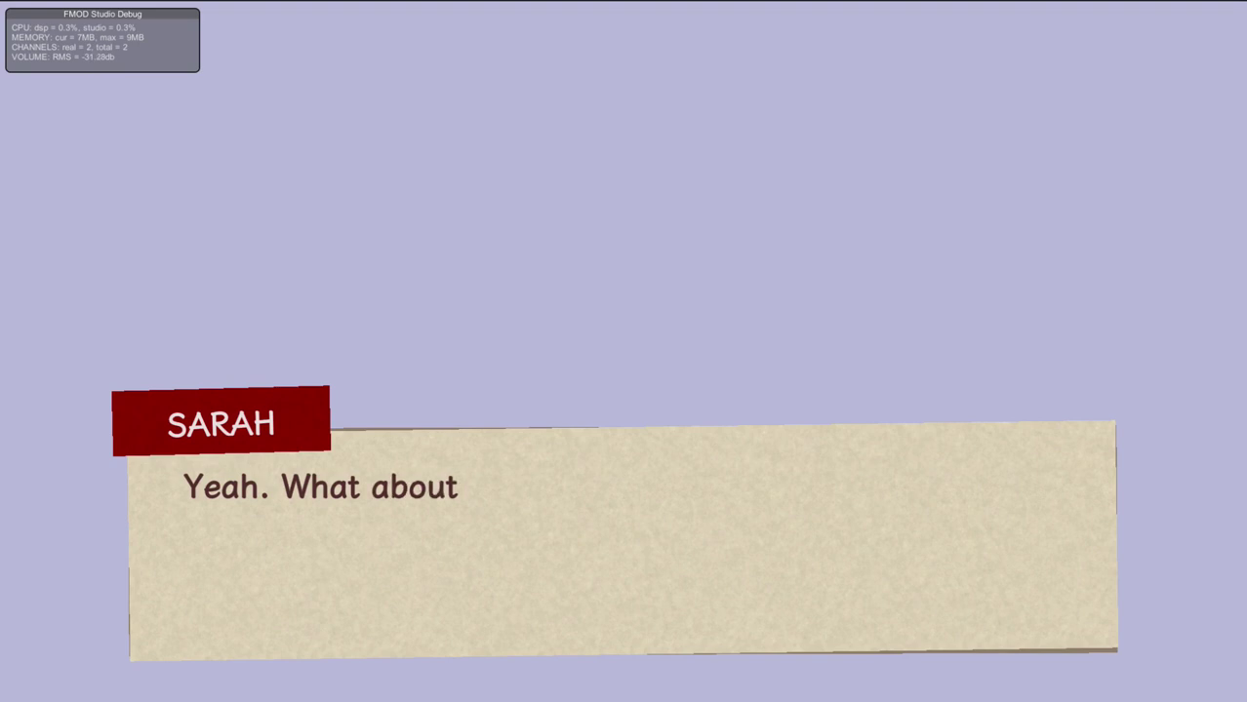
pyautogui.press('Return')
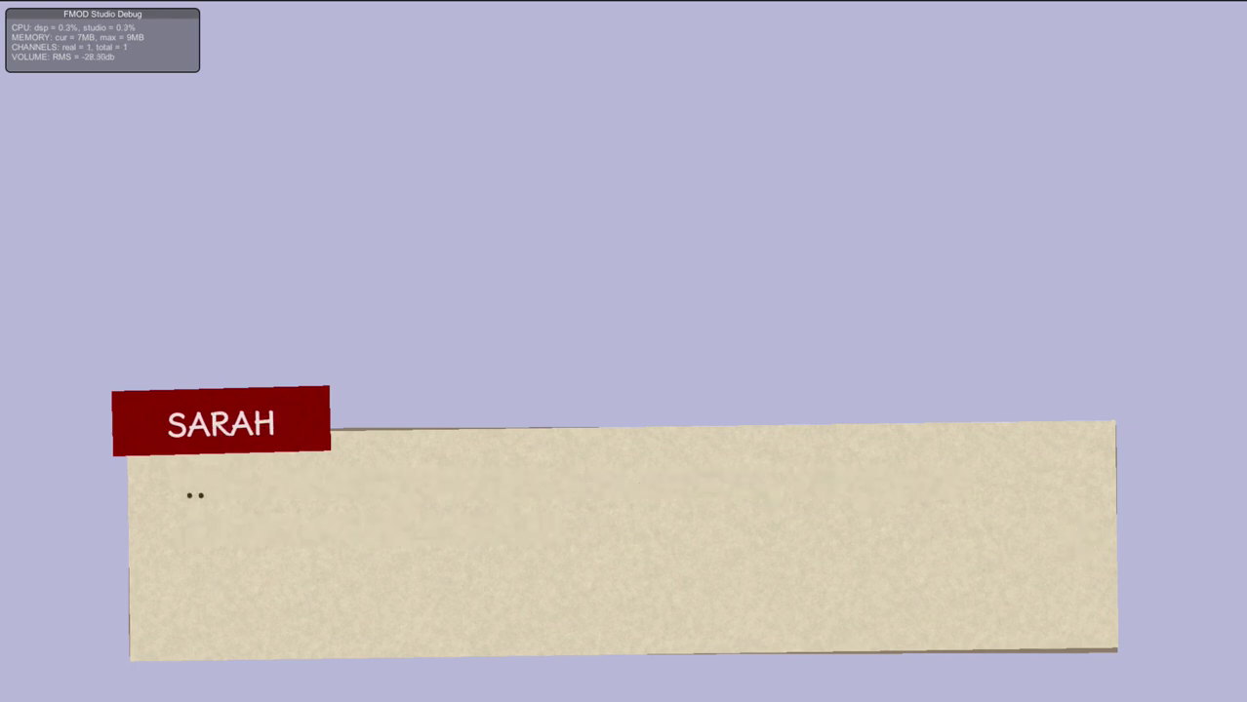
pyautogui.press('Return')
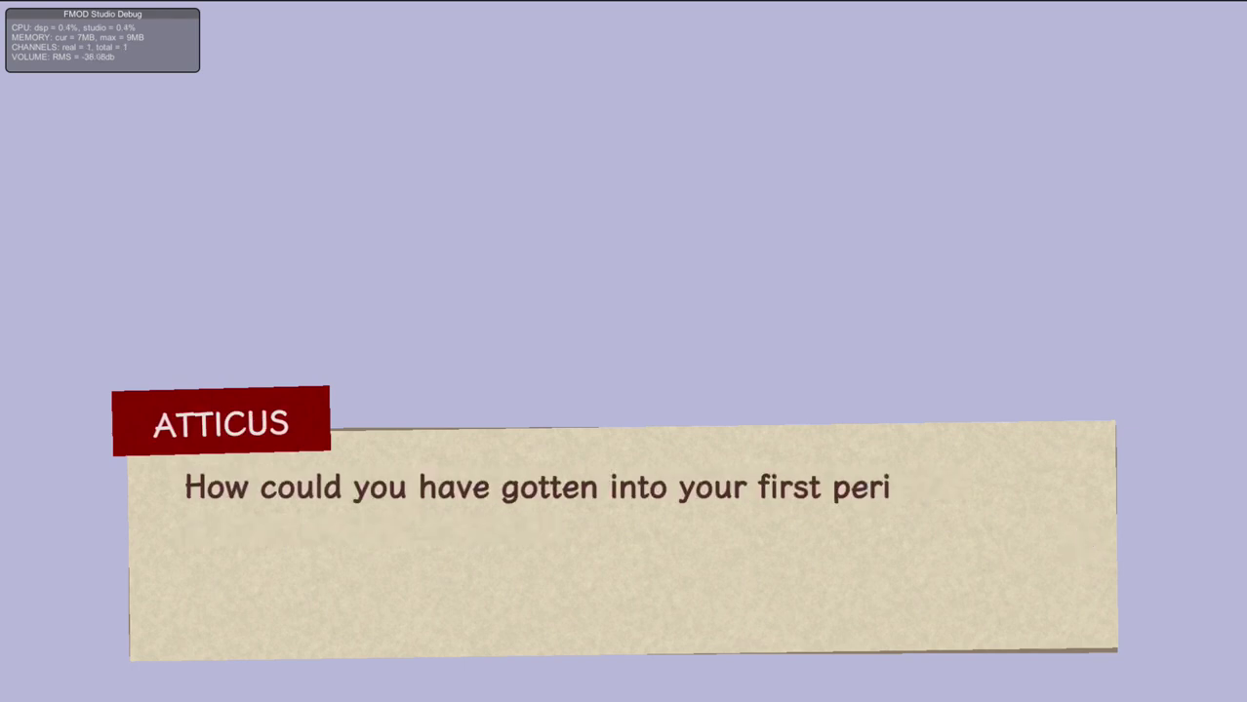
pyautogui.press('Return')
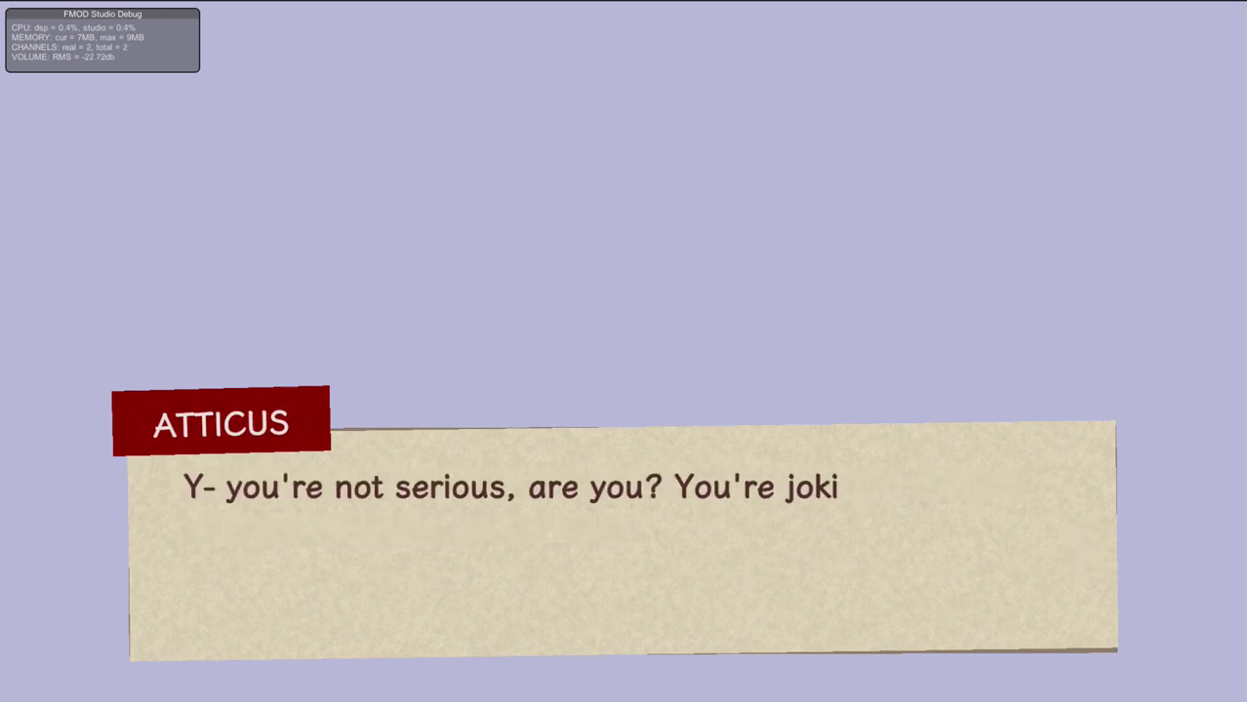
pyautogui.press('space')
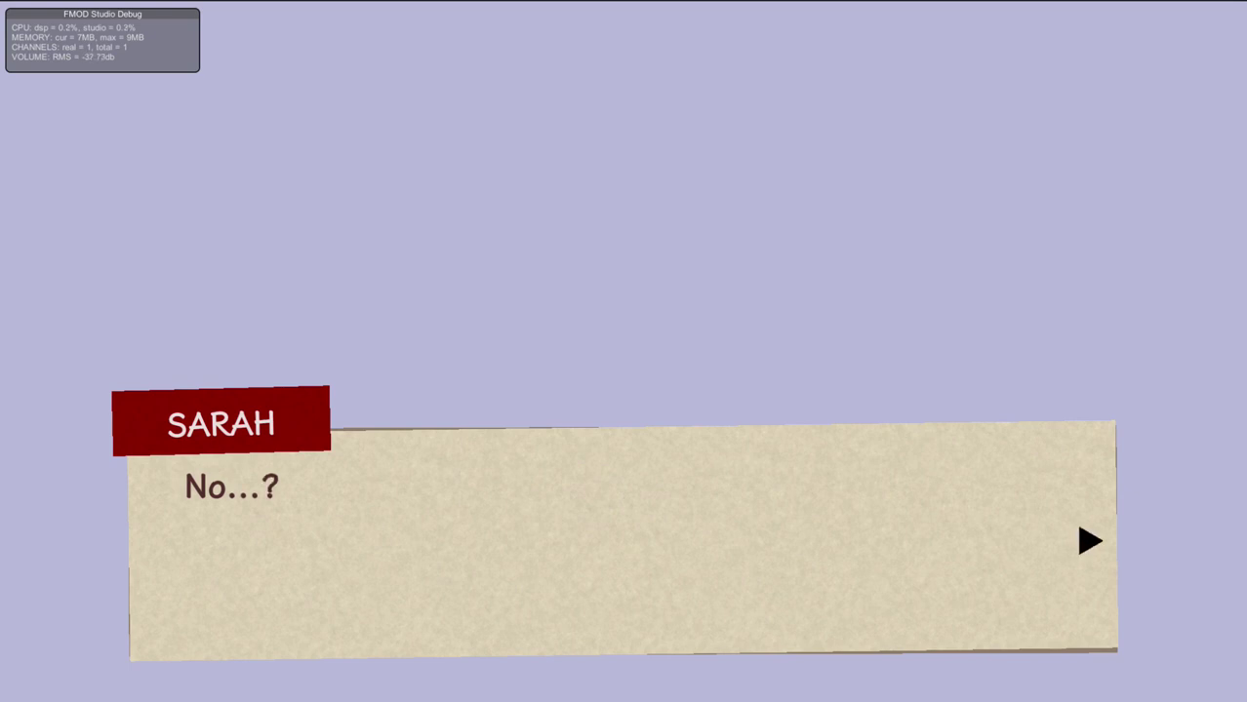
pyautogui.press('space')
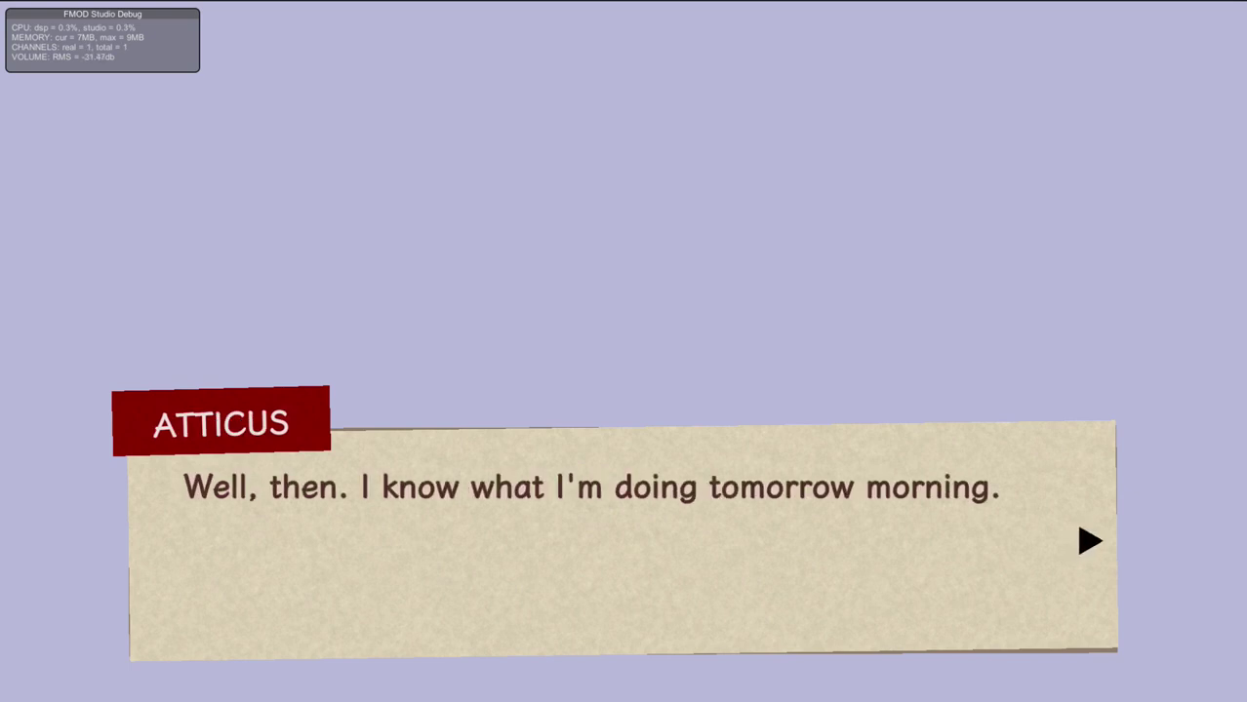
pyautogui.press('space')
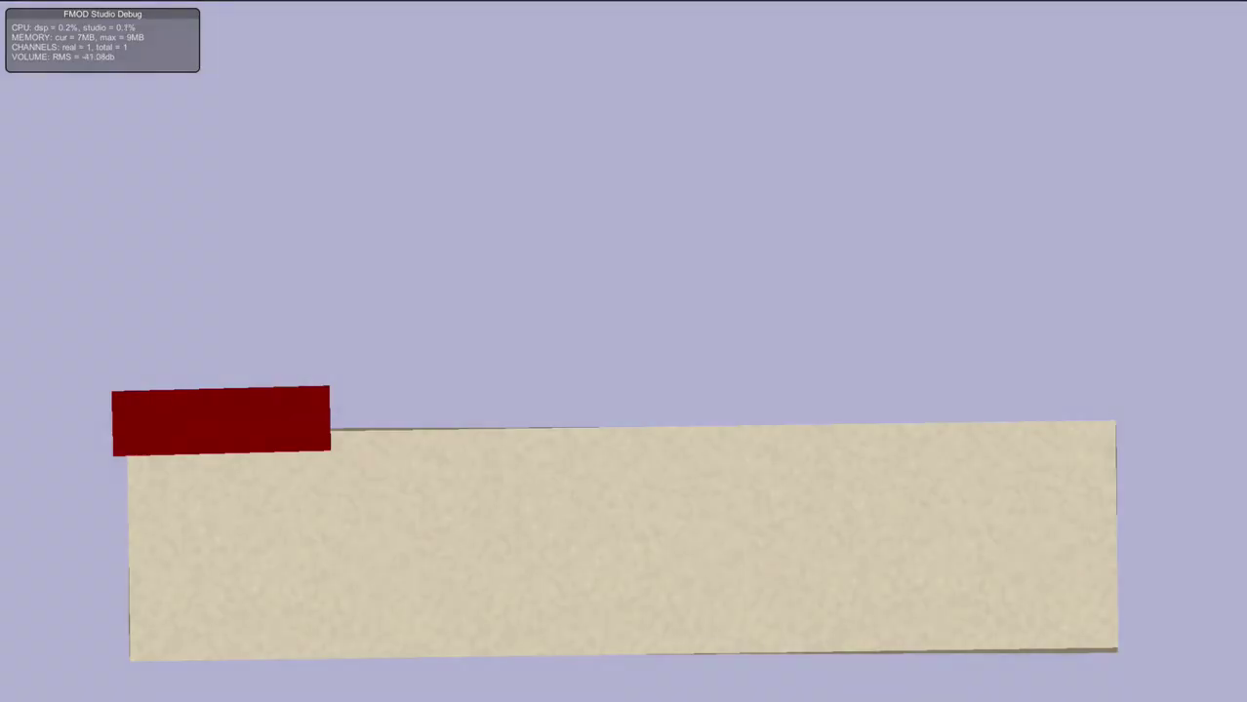
pyautogui.press('space')
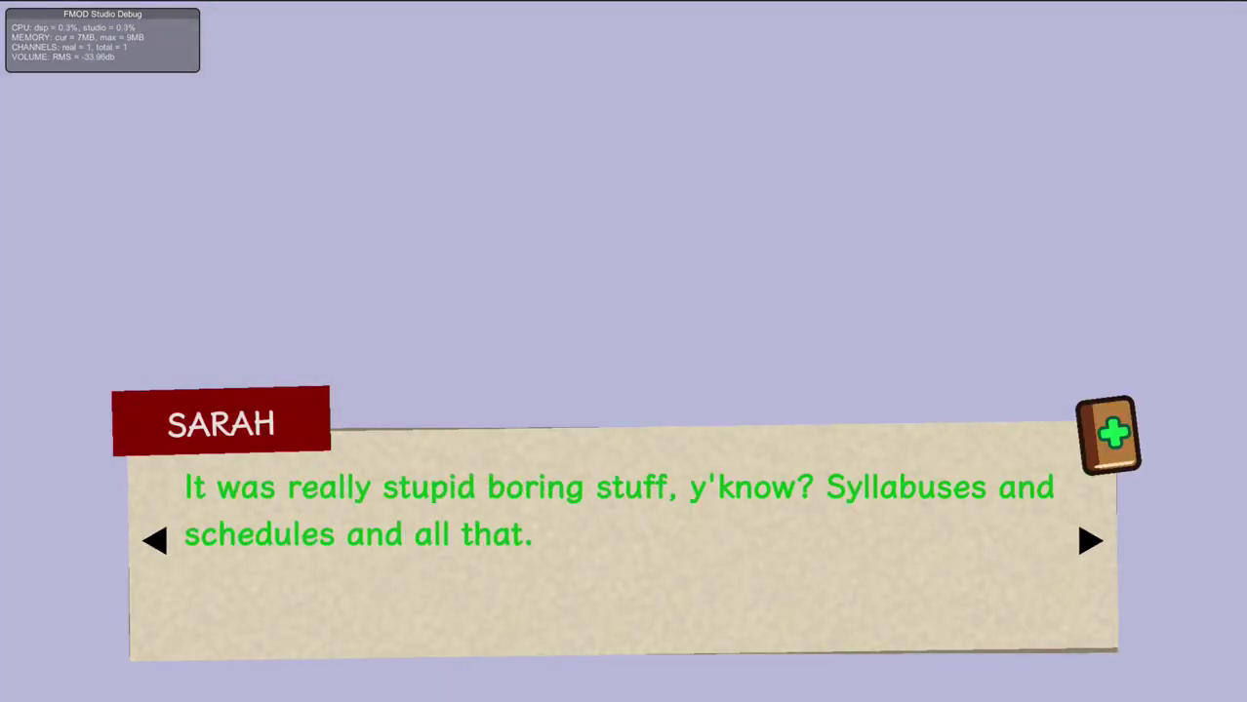
pyautogui.press('e')
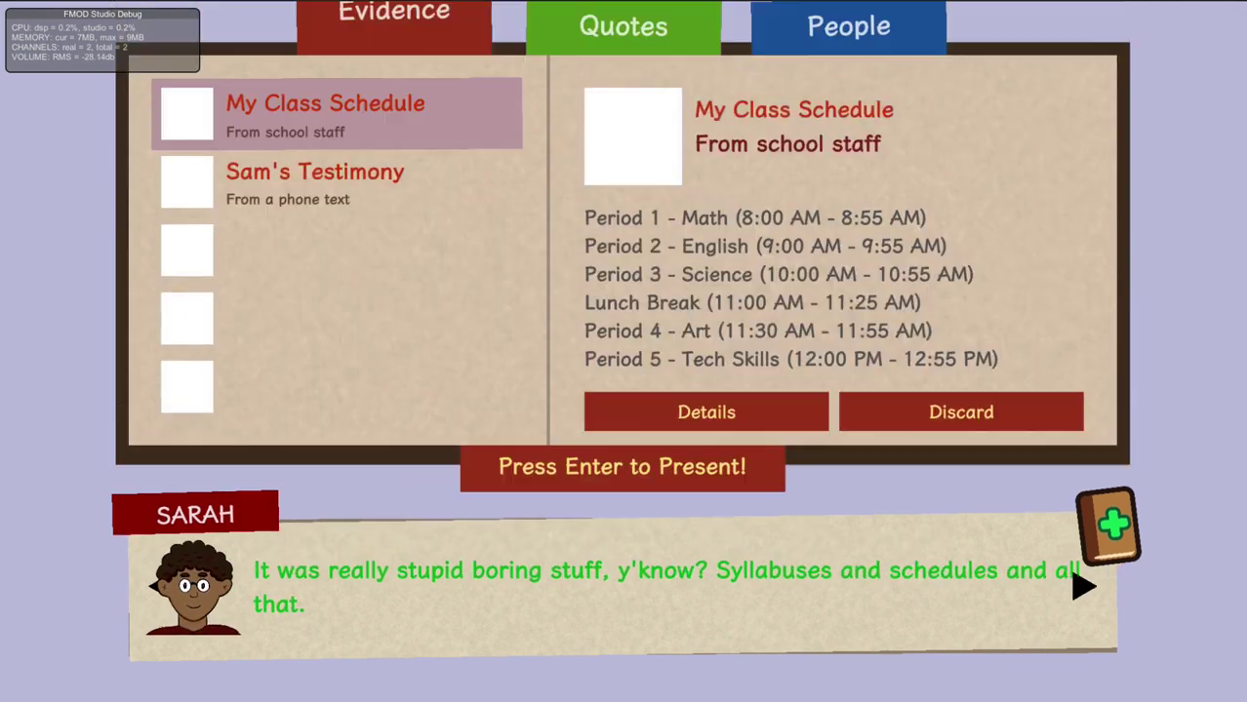
pyautogui.press('Down')
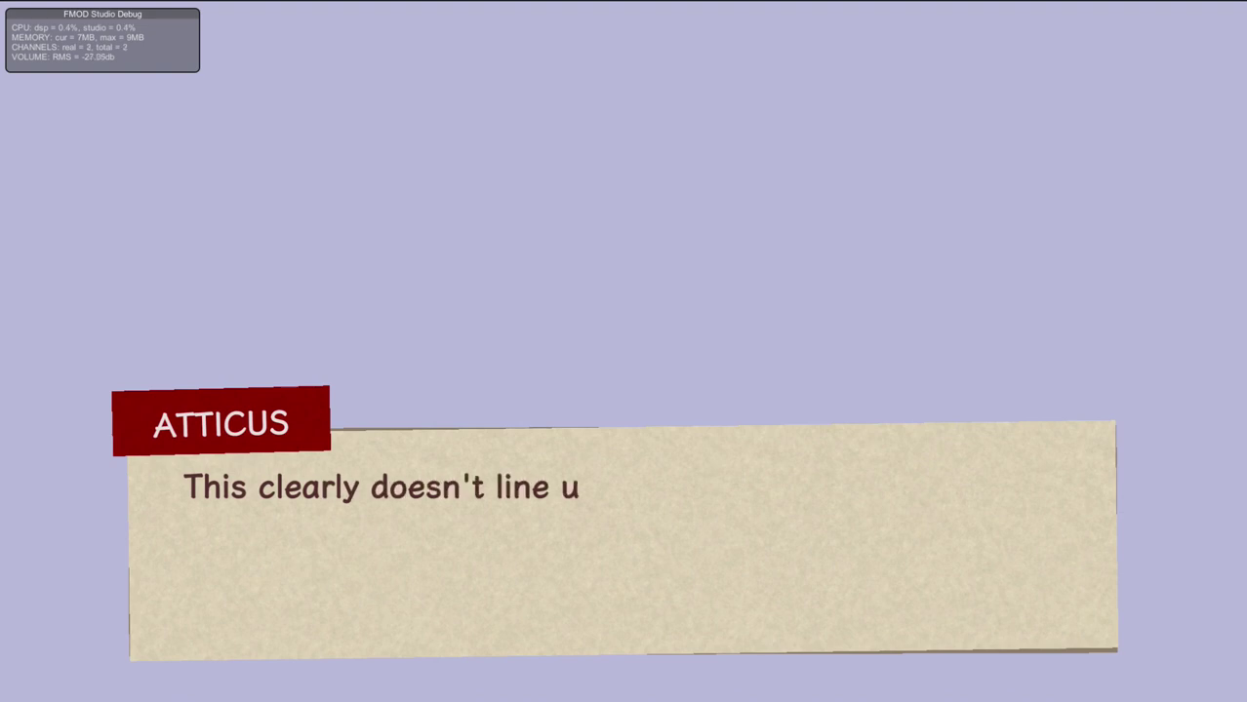
pyautogui.press('Return')
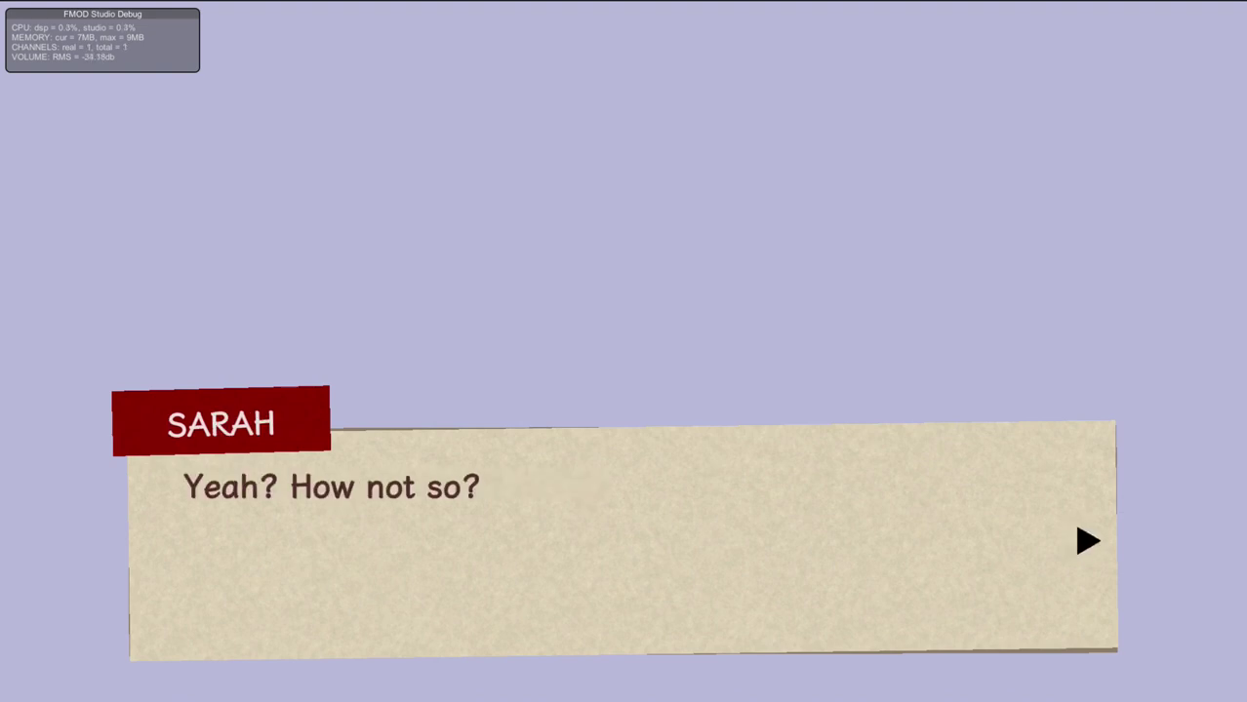
pyautogui.press('Return')
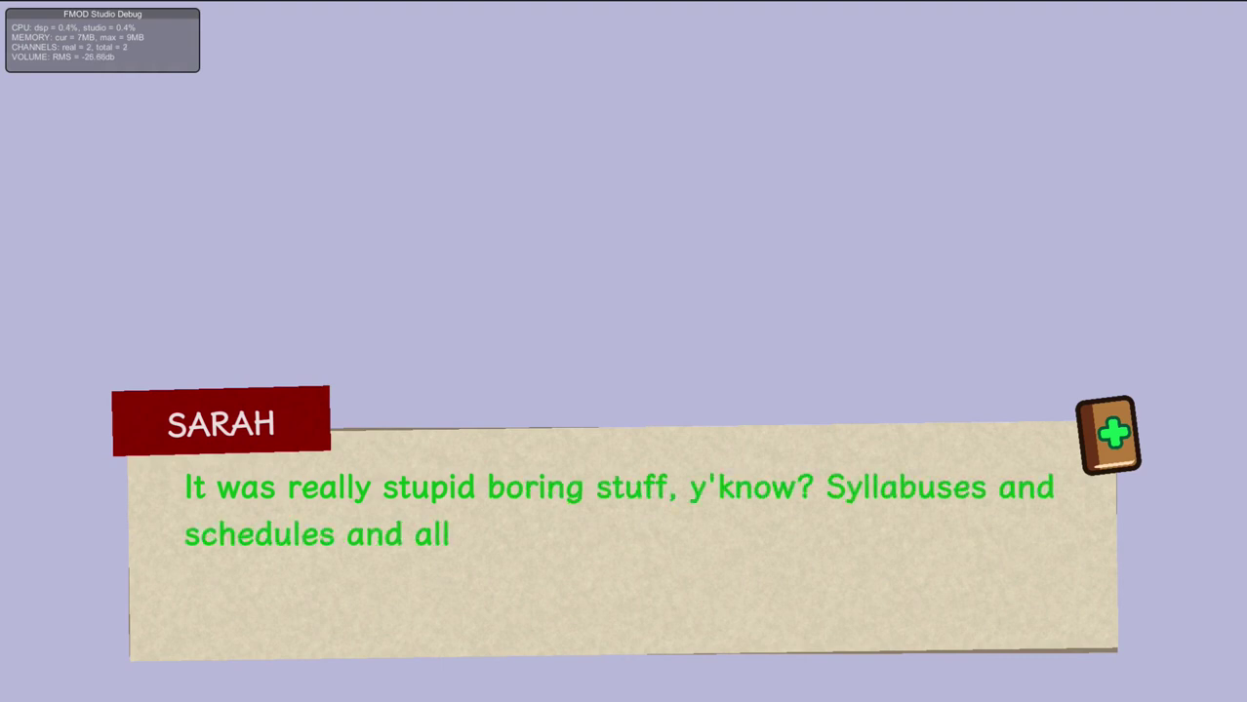
# Advance through the testimony and press Sarah on her heavy-jar claim.
pyautogui.press('Return')
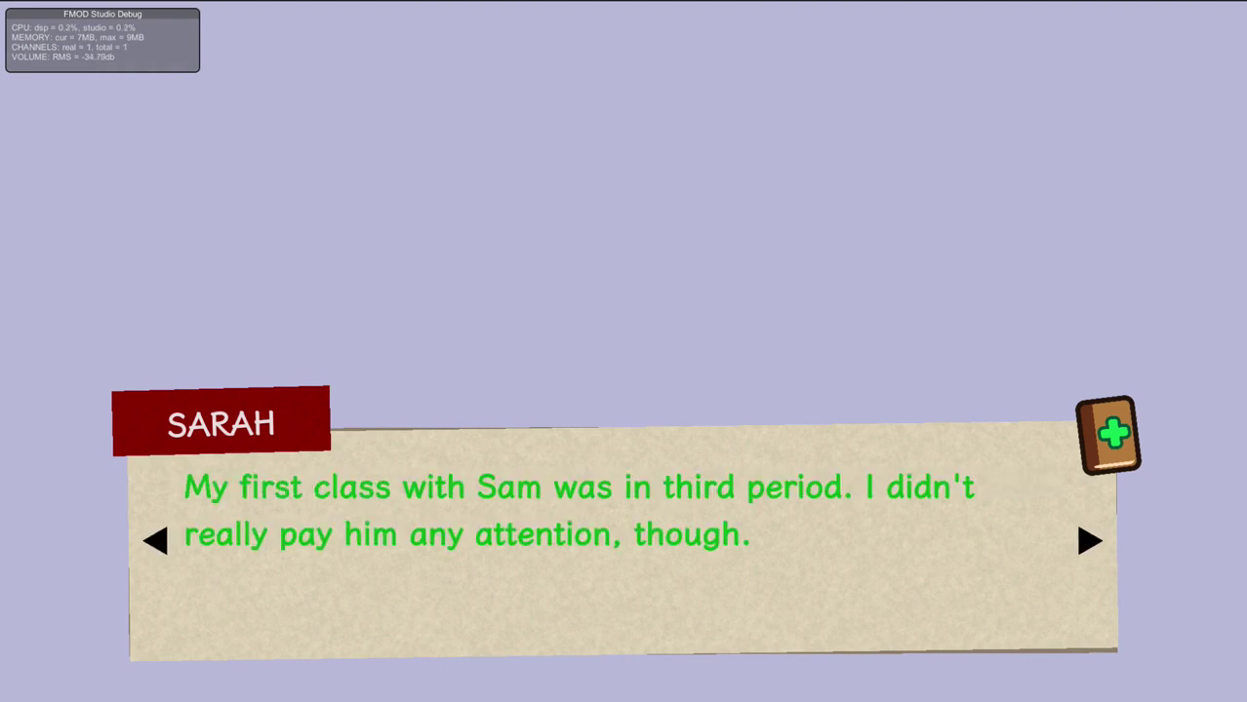
pyautogui.press('Return')
pyautogui.press('Return')
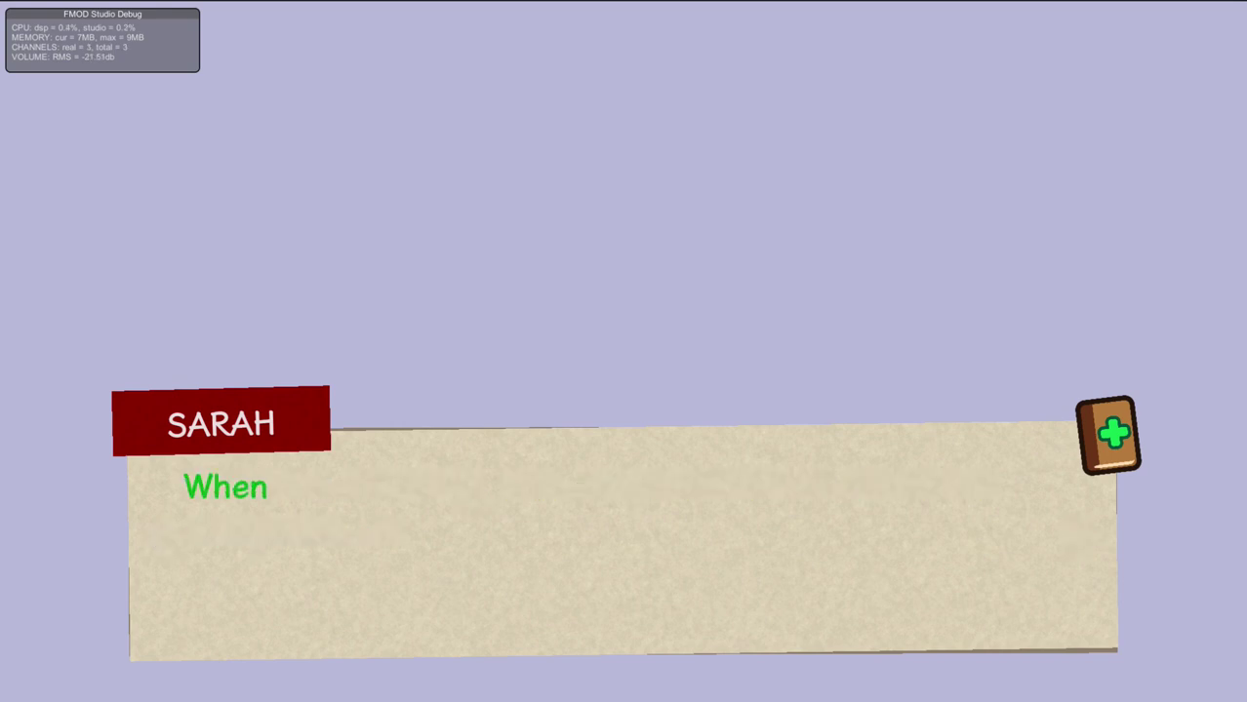
pyautogui.press('Return')
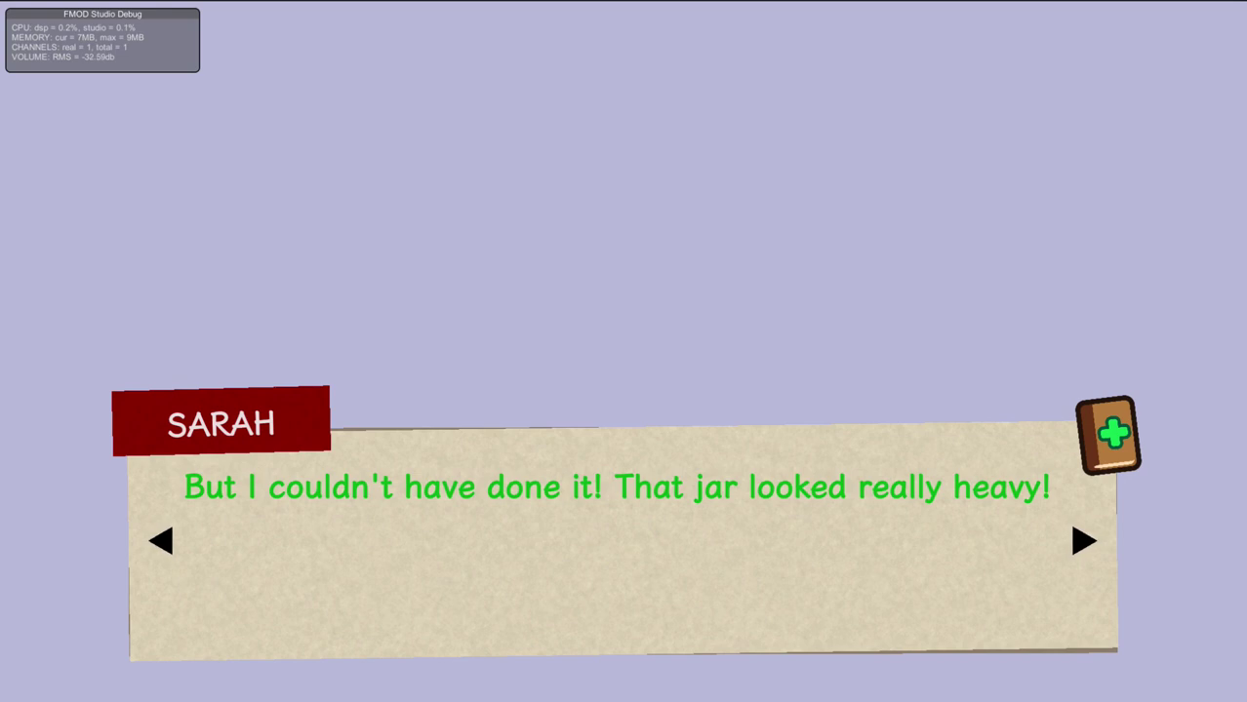
pyautogui.press('Return')
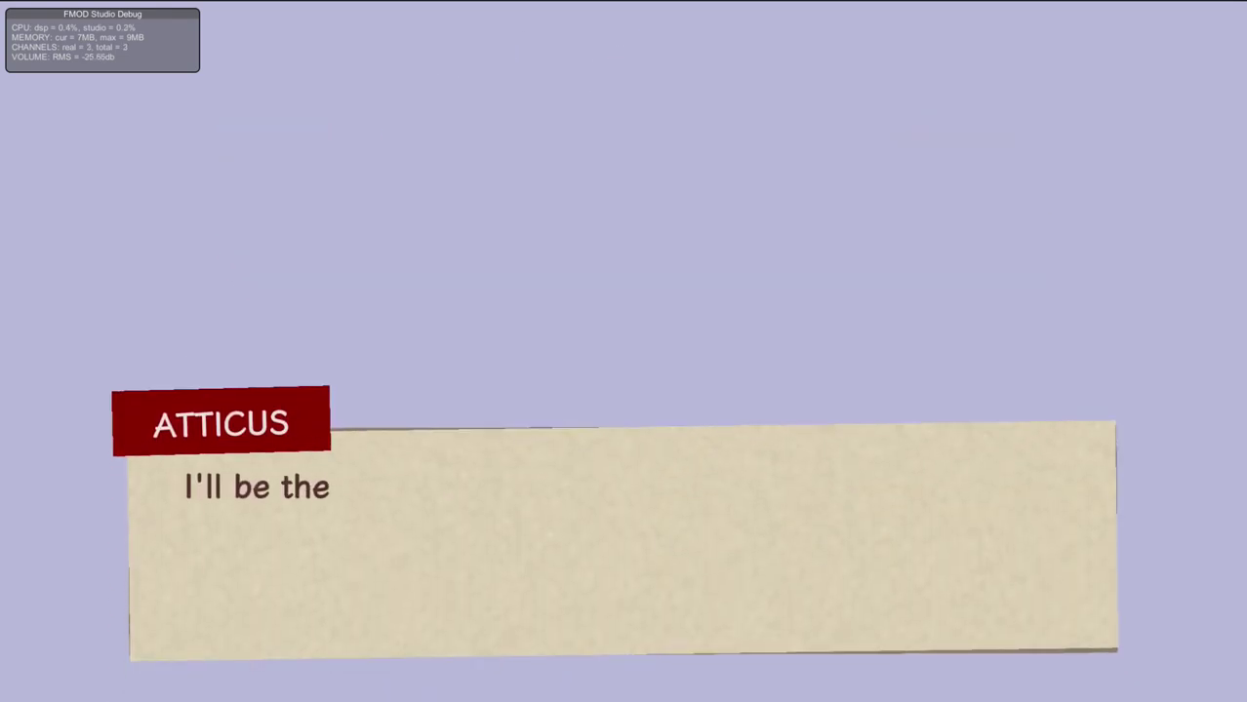
# Follow Sarah's slip about a big coin jar, then skip through the restarted testimony.
pyautogui.press('Return')
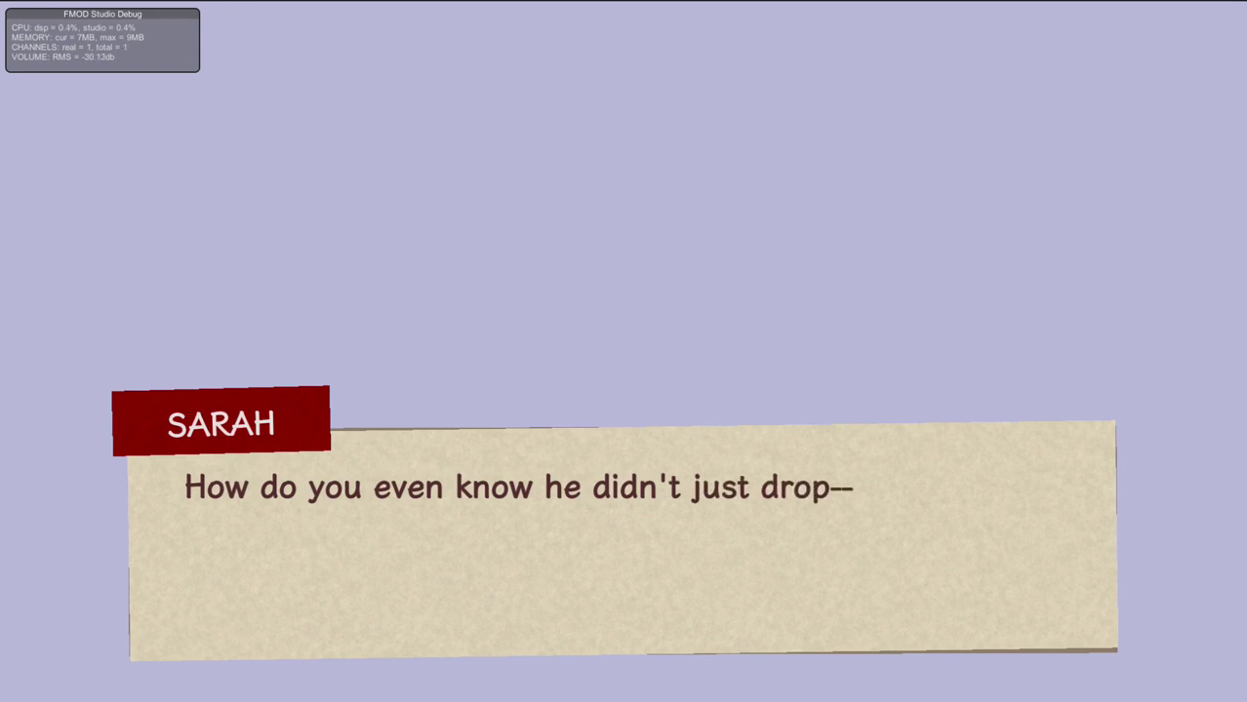
pyautogui.press('Return')
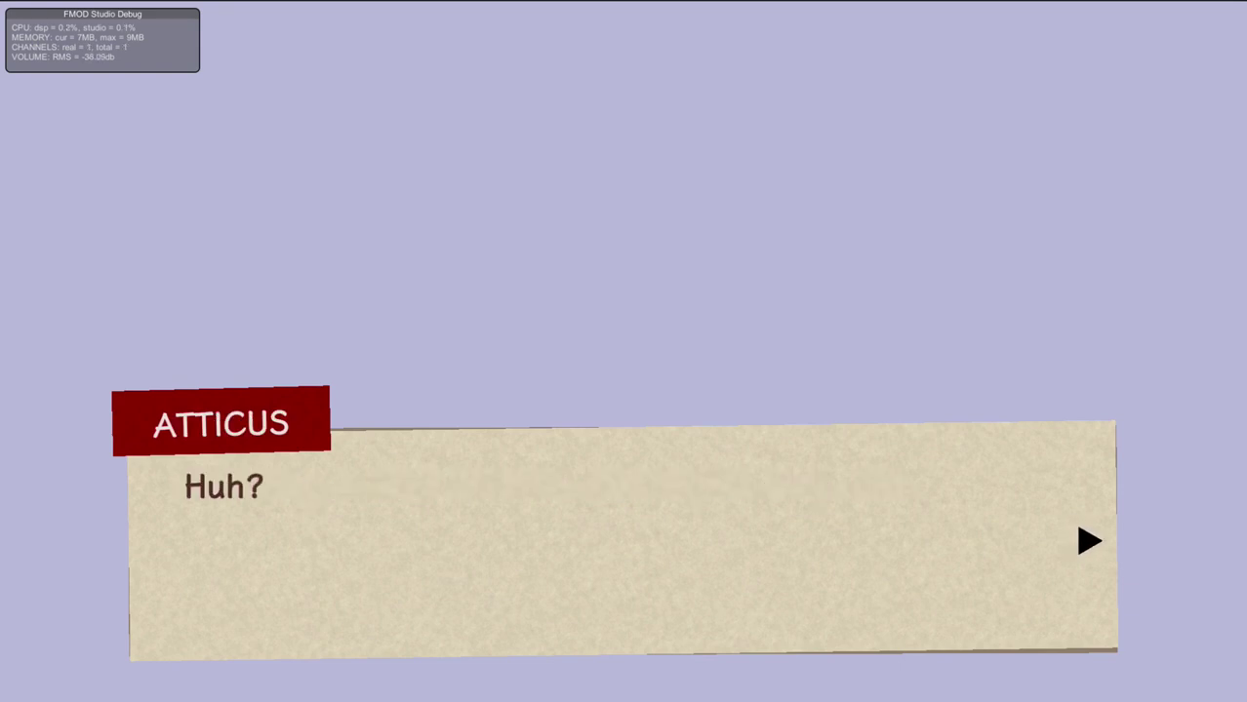
pyautogui.press('Return')
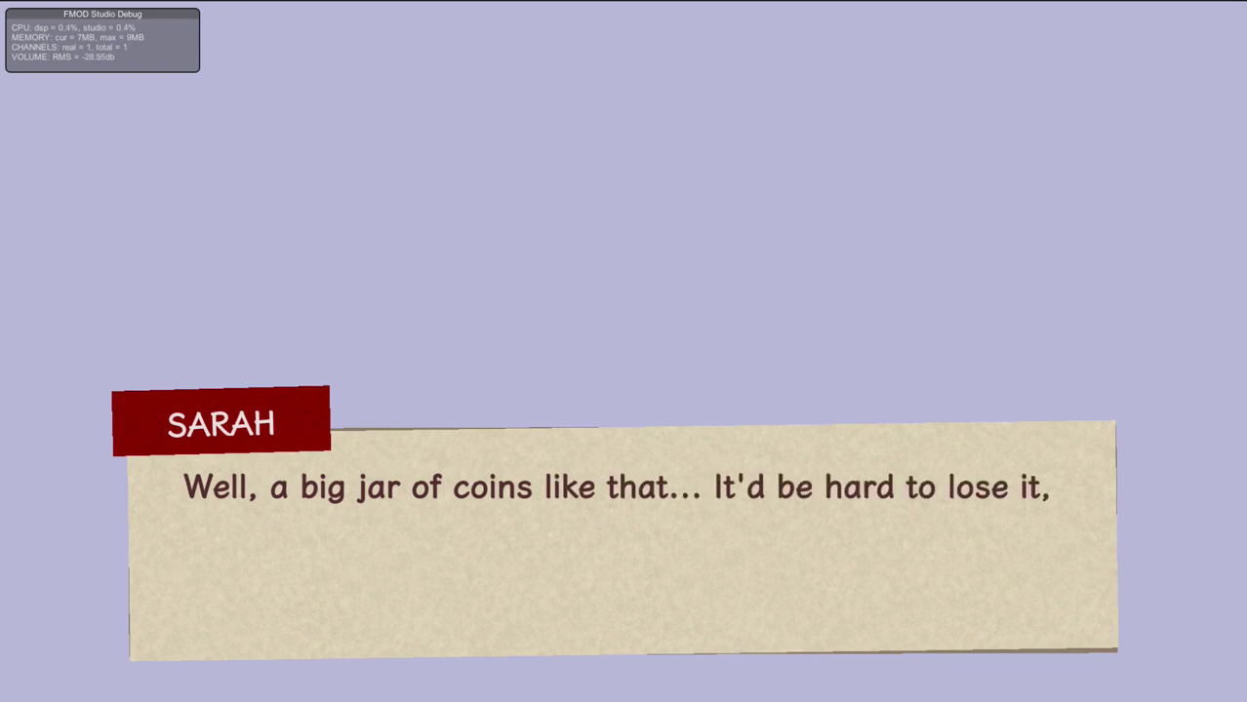
pyautogui.press('Return')
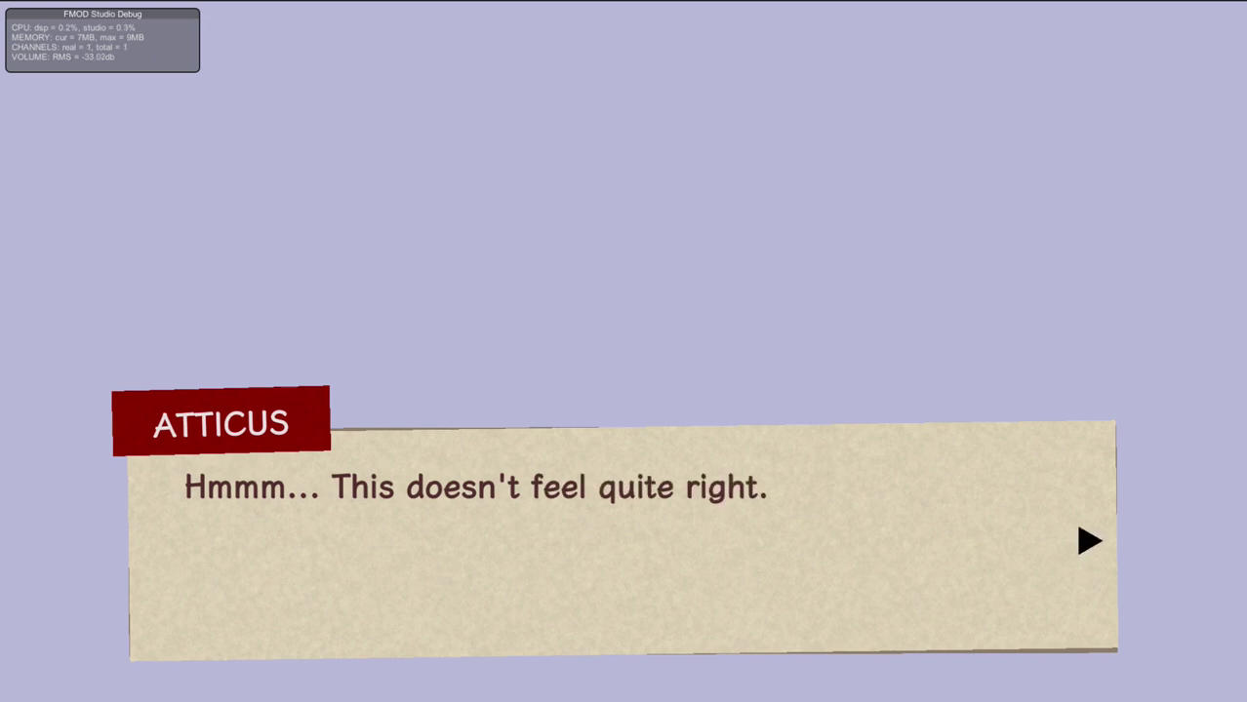
pyautogui.press('Return')
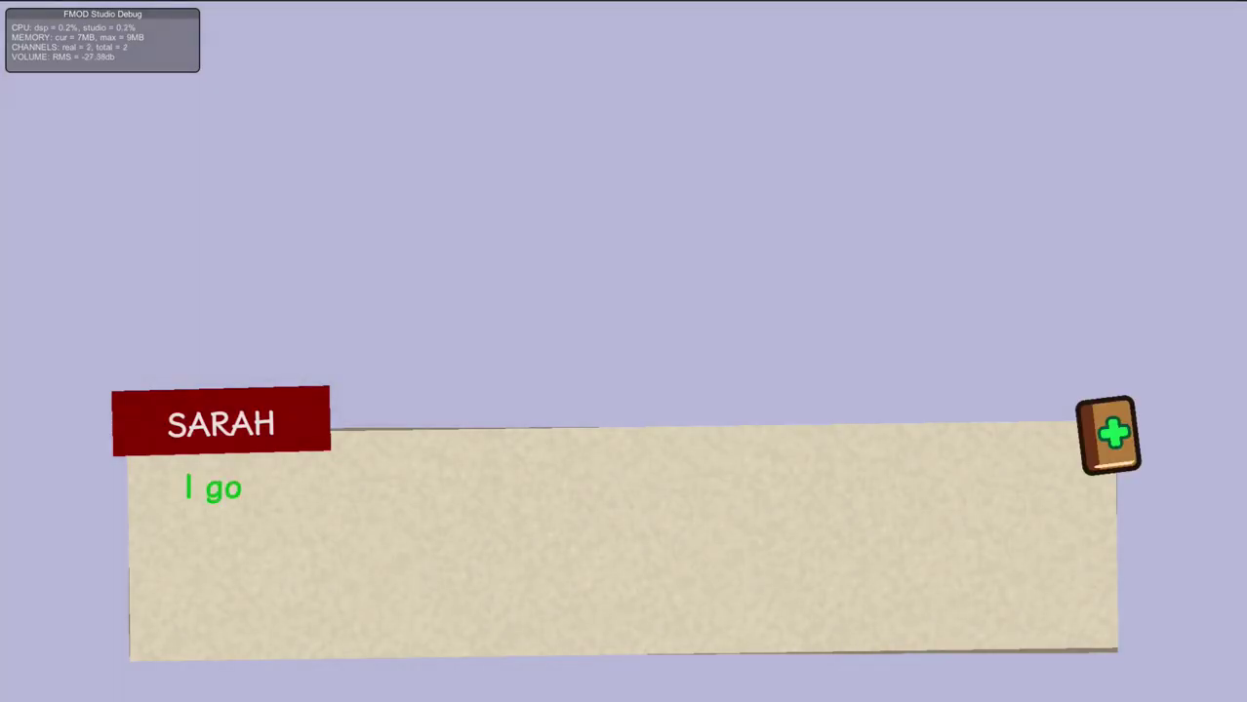
pyautogui.press('Return')
pyautogui.press('Return')
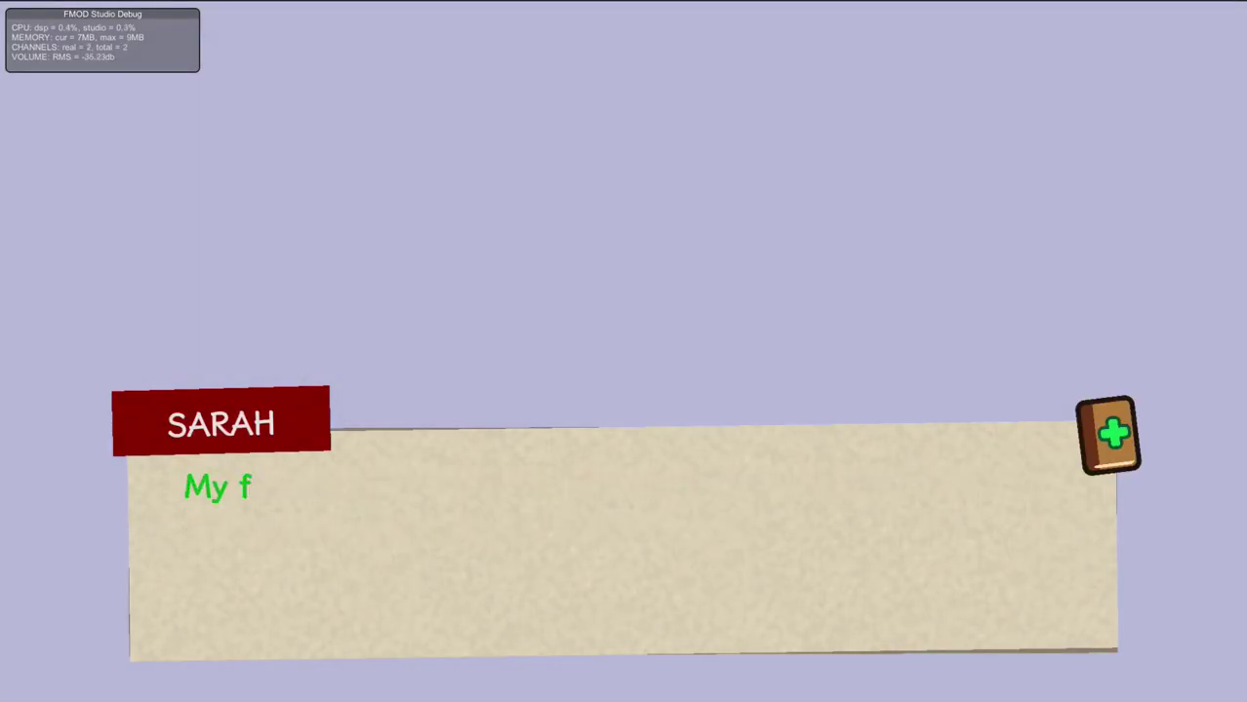
pyautogui.press('Return')
pyautogui.press('Return')
pyautogui.press('Return')
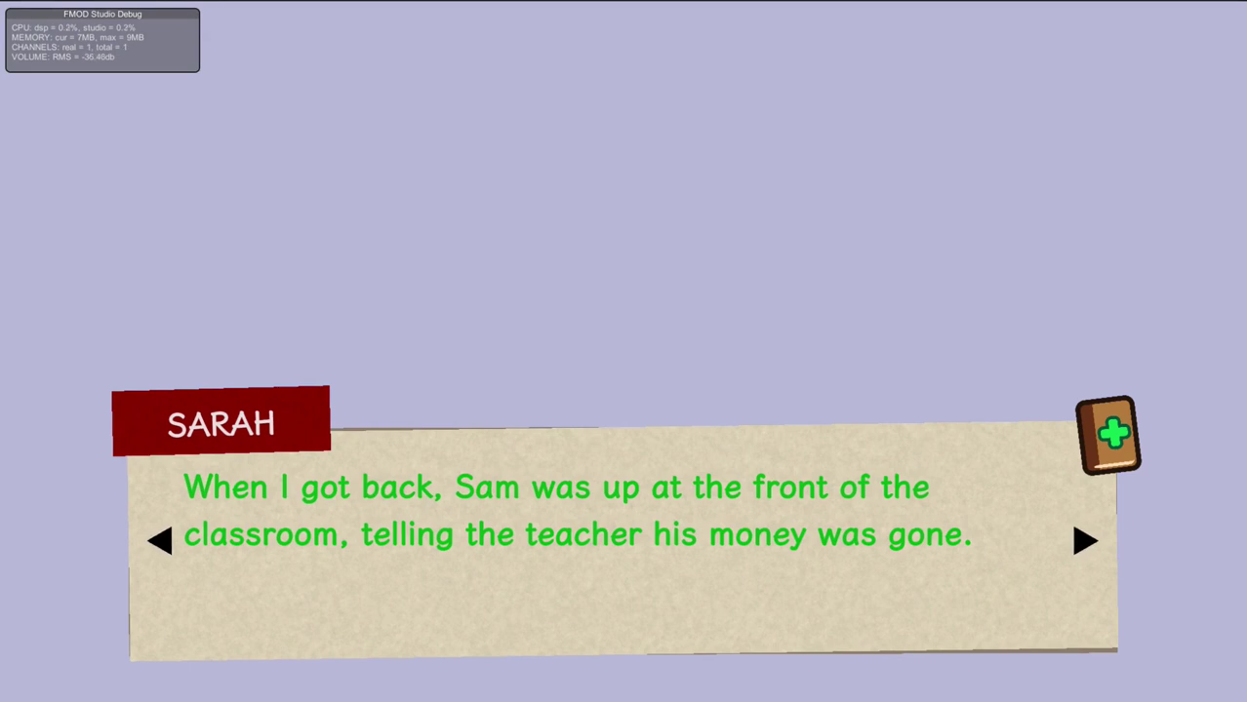
pyautogui.press('Return')
# Present Sam's Testimony on the jar line and advance to Atticus's "oh ok.".
pyautogui.press('Tab')
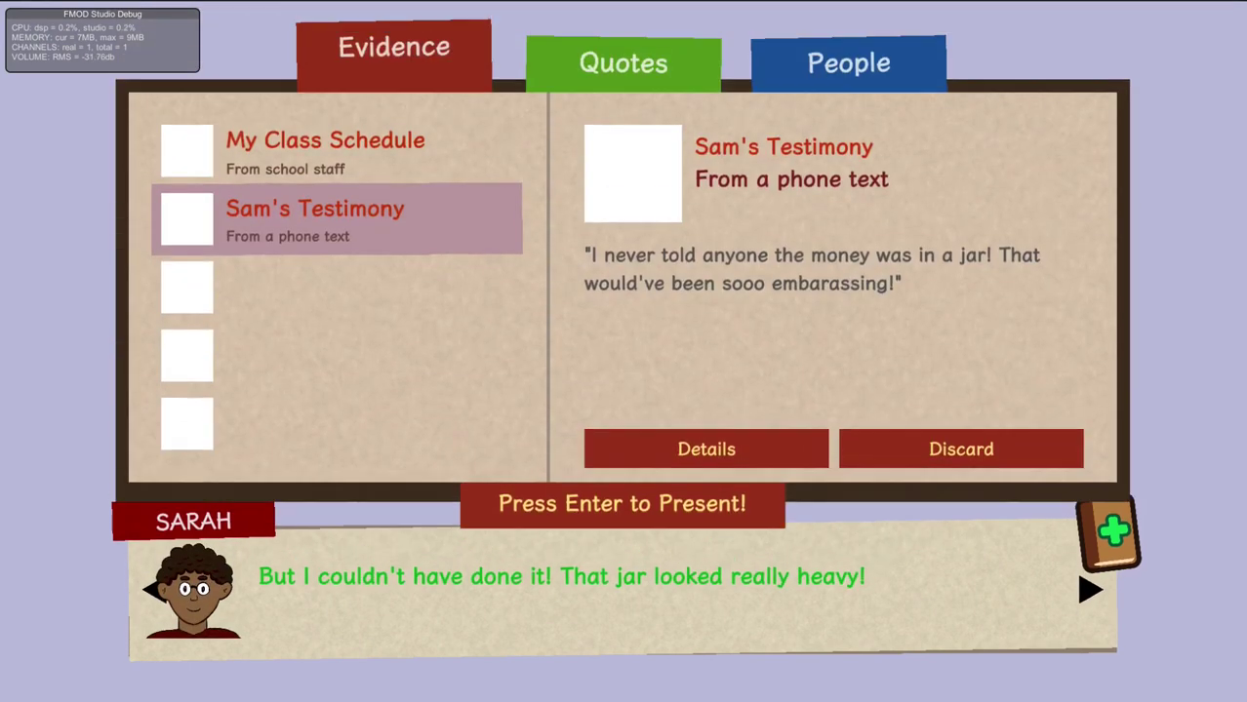
pyautogui.press('Up')
pyautogui.press('Down')
pyautogui.press('Return')
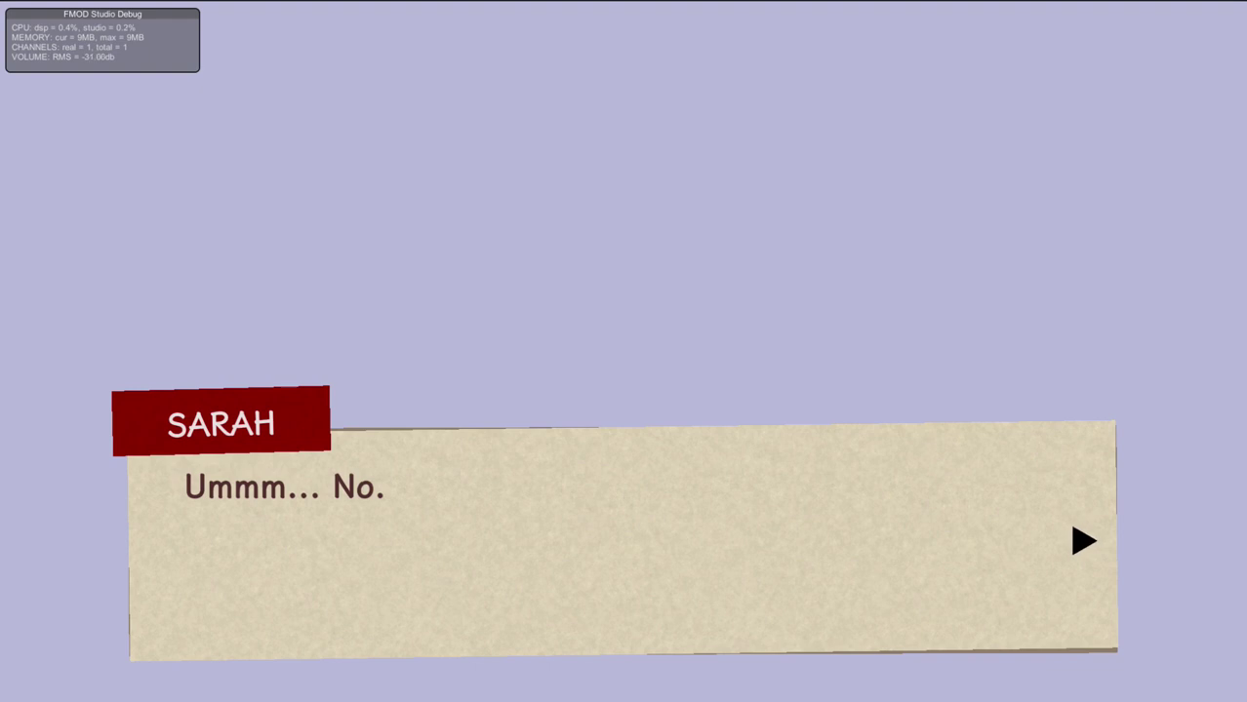
pyautogui.press('Return')
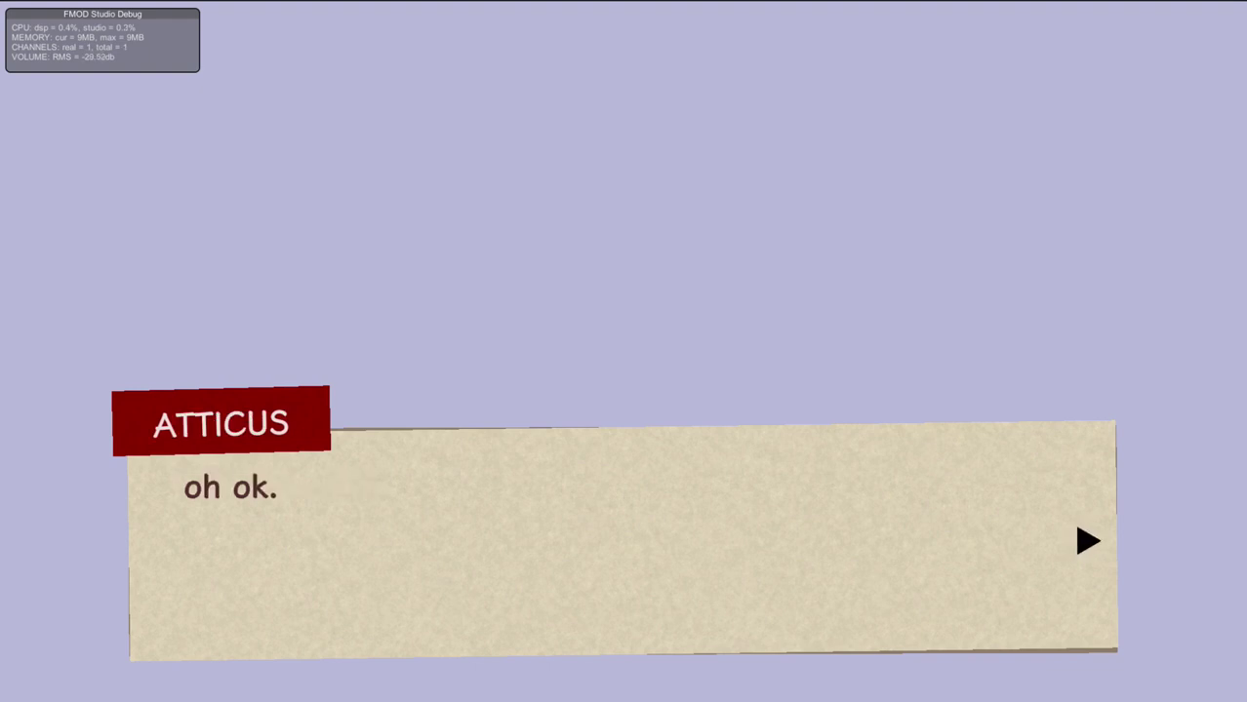